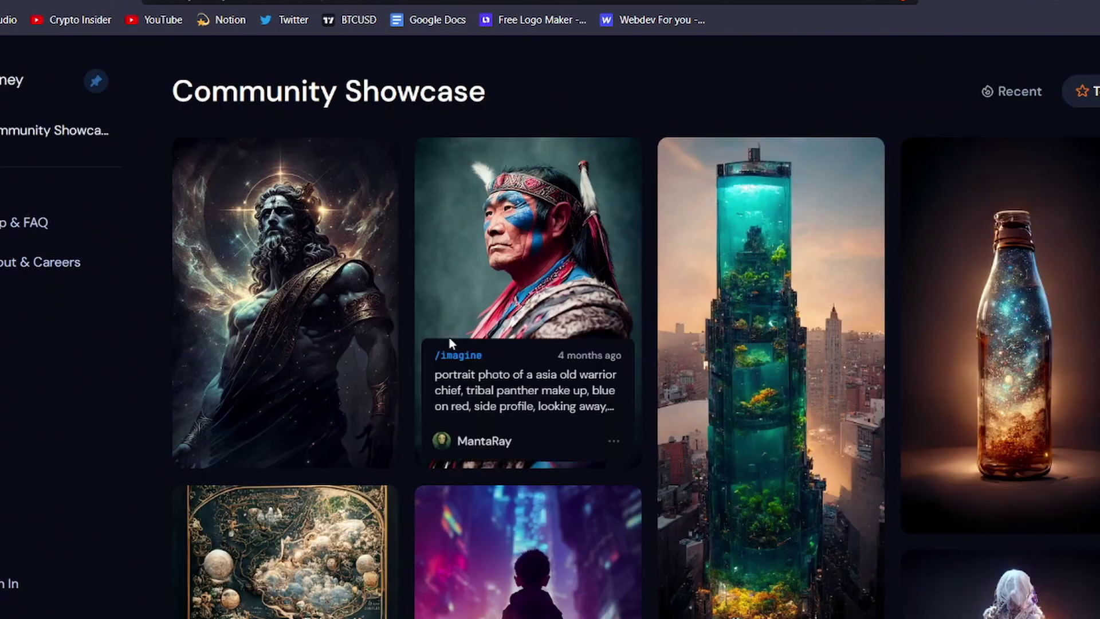
# Step: Browse the first images in Midjourney's Community Showcase along with their prompts
pyautogui.scroll(-5, 449, 337)
pyautogui.scroll(-1, 449, 338)
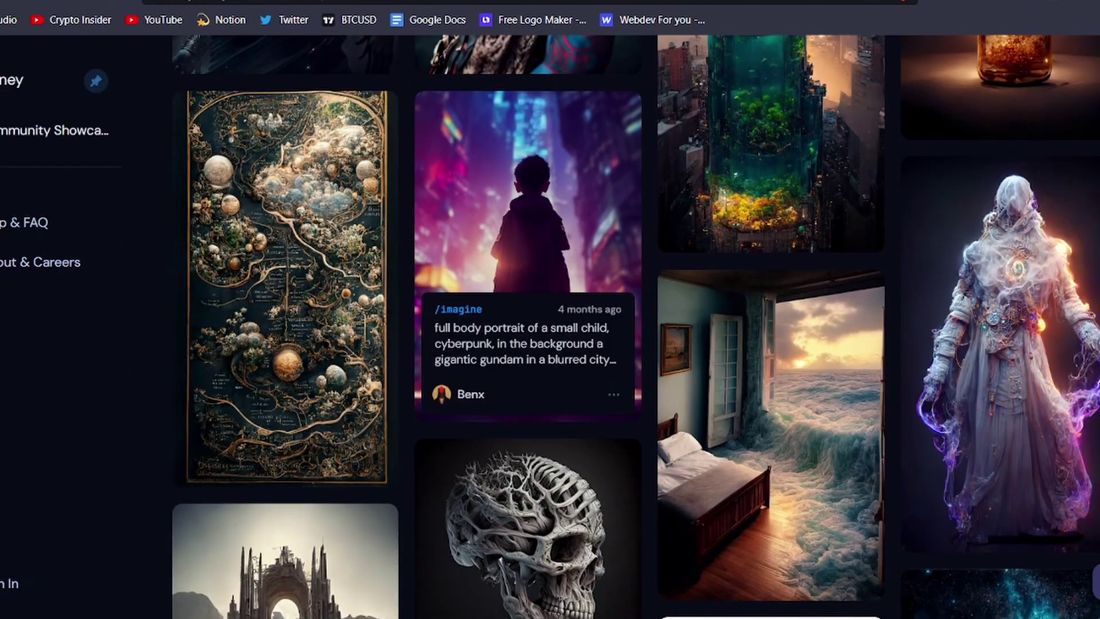
pyautogui.scroll(7, 449, 337)
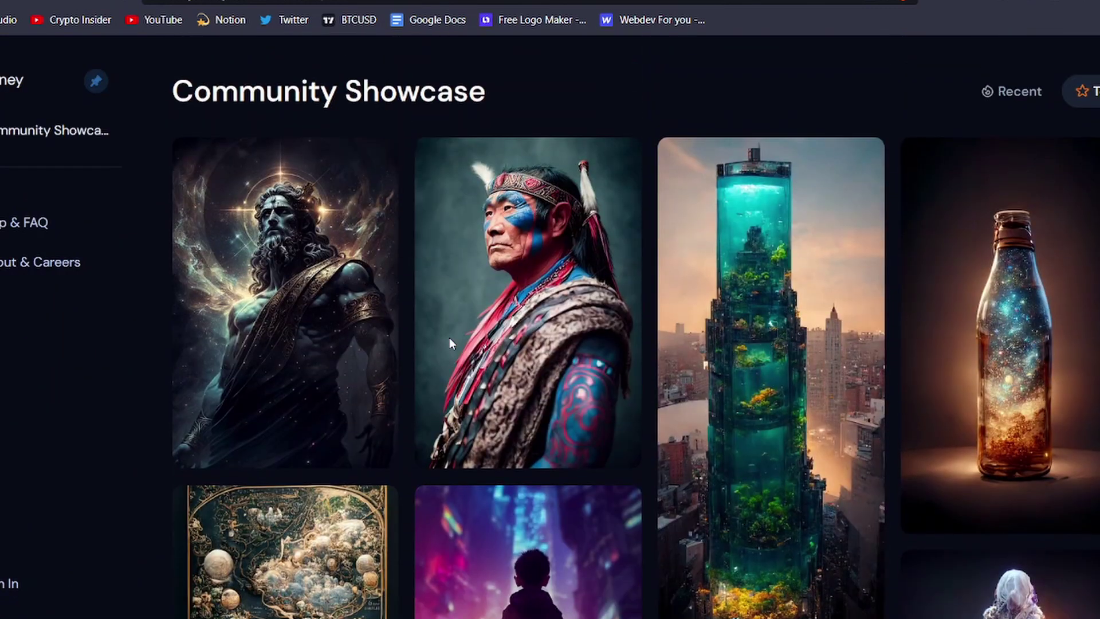
# Step: Return to the Midjourney home page and read the About section describing the research lab and its team
pyautogui.hotkey('alt', 'Left')
pyautogui.scroll(-5, 550, 344)
pyautogui.scroll(-3, 550, 343)
pyautogui.moveTo(227, 306); pyautogui.dragTo(709, 392)
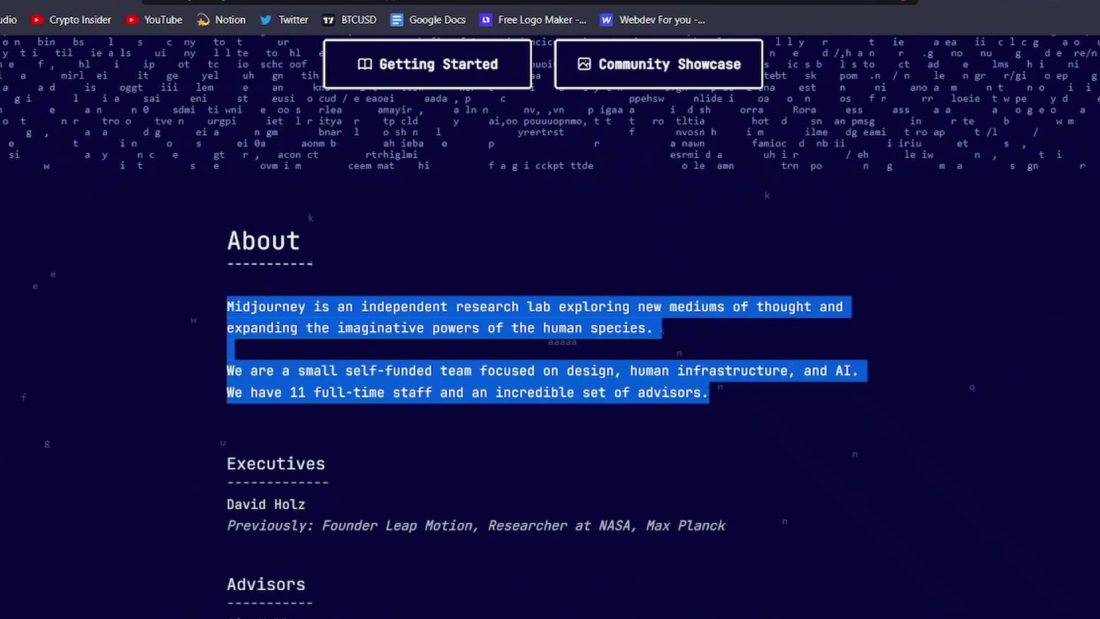
pyautogui.click(709, 392)
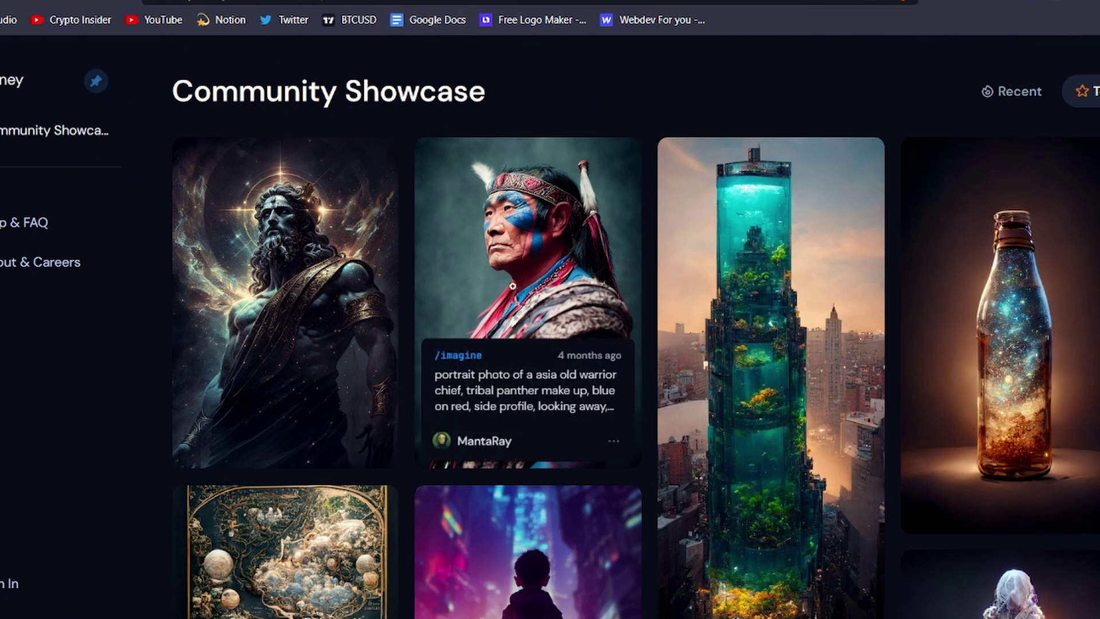
# Step: Look further down the Community Showcase gallery at more of the generated artwork
pyautogui.scroll(-7, 513, 287)
pyautogui.scroll(-2, 513, 291)
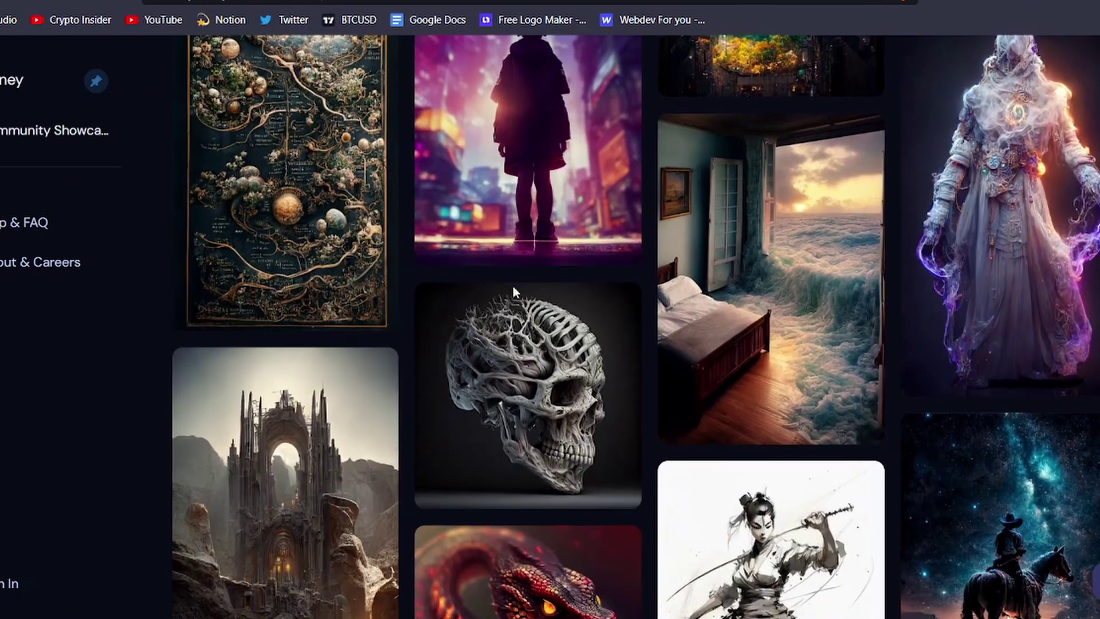
pyautogui.scroll(-7, 513, 291)
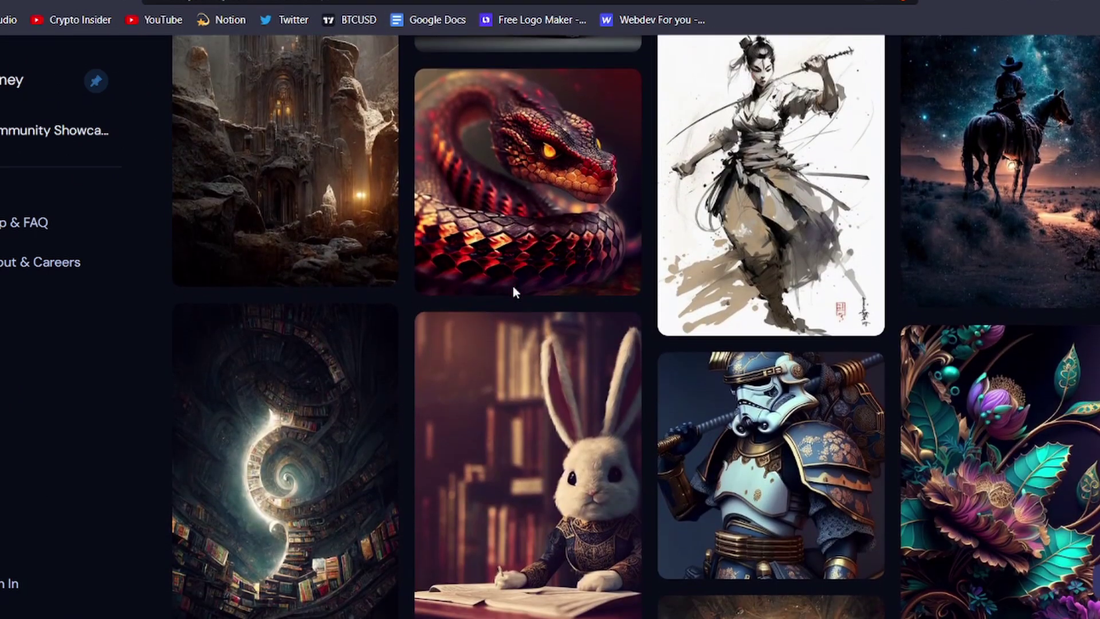
pyautogui.scroll(12, 513, 291)
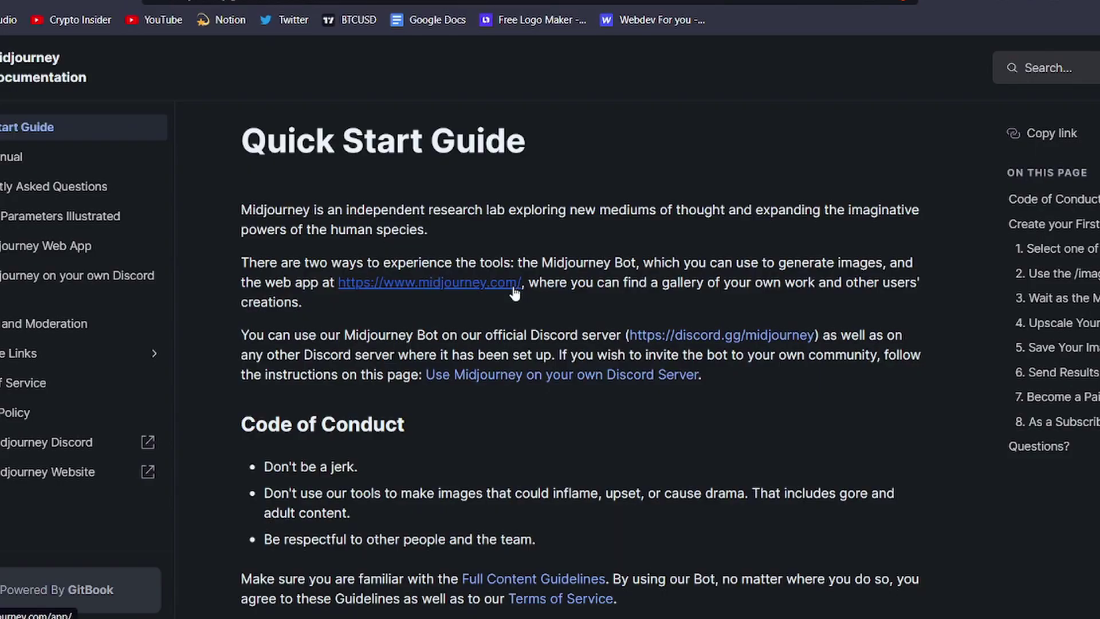
# Step: Skim the Quick Start Guide from the paragraph on using the bot in Discord through the first image-creation sections
pyautogui.moveTo(458, 335); pyautogui.dragTo(729, 376)
pyautogui.click(736, 378)
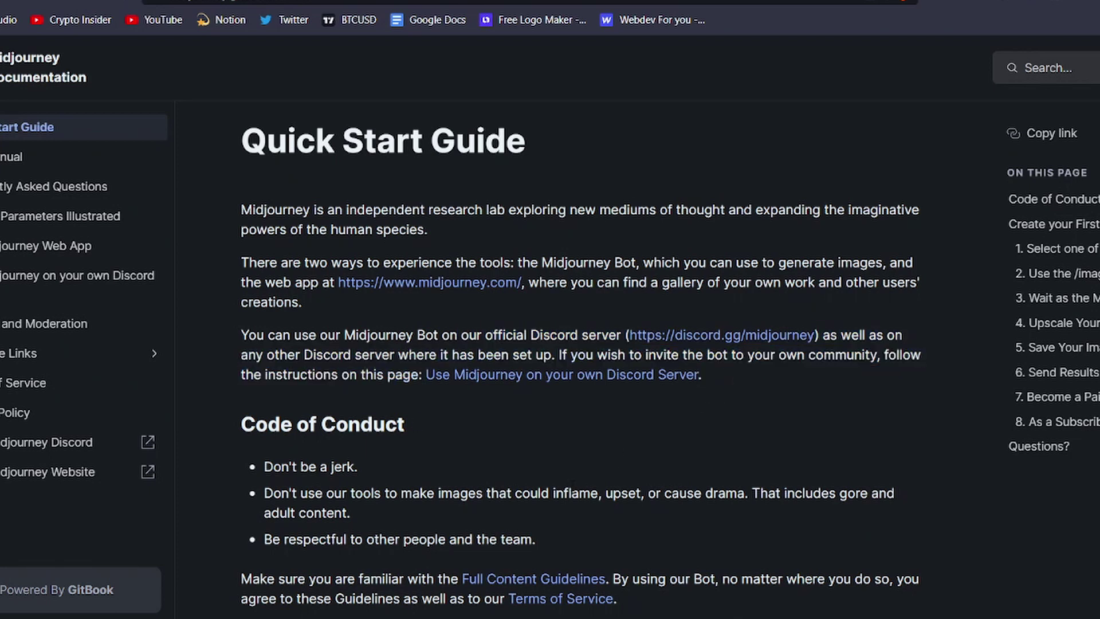
pyautogui.scroll(-15, 578, 359)
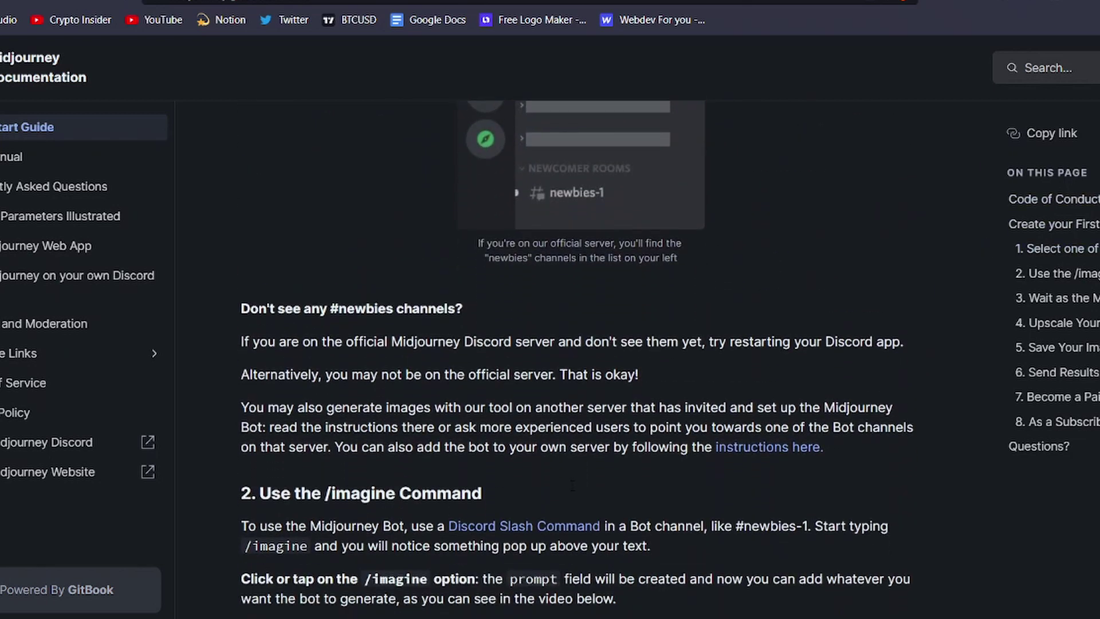
pyautogui.scroll(-10, 572, 491)
pyautogui.scroll(20, 571, 491)
pyautogui.scroll(7, 571, 490)
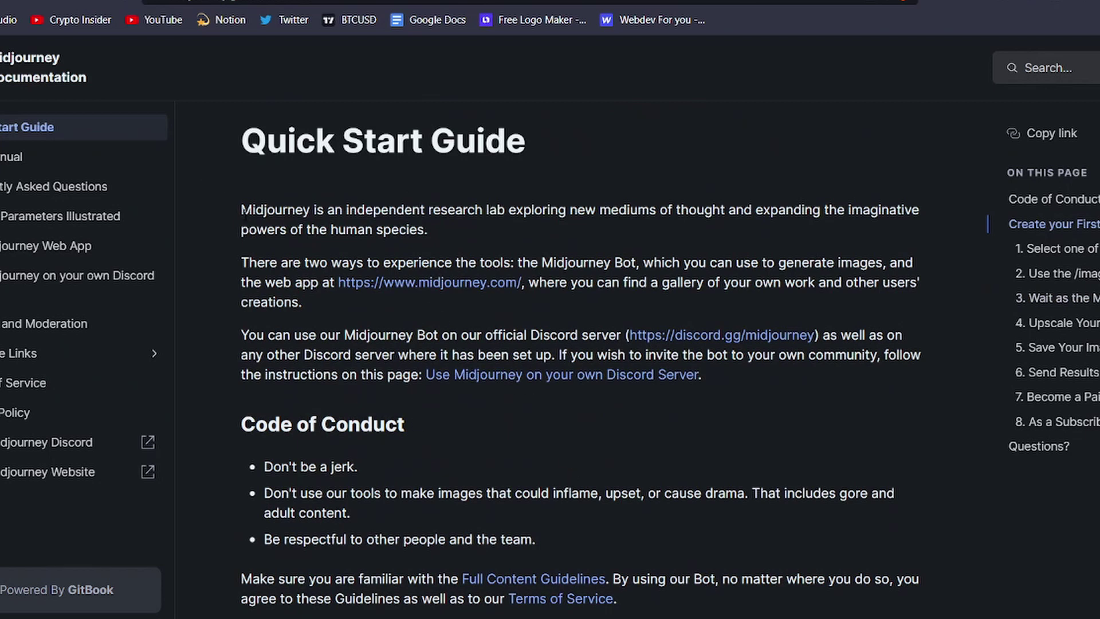
# Step: Read the Quick Start Guide's opening paragraphs on the research lab, the Midjourney Bot and the web app
pyautogui.moveTo(241, 210); pyautogui.dragTo(329, 230)
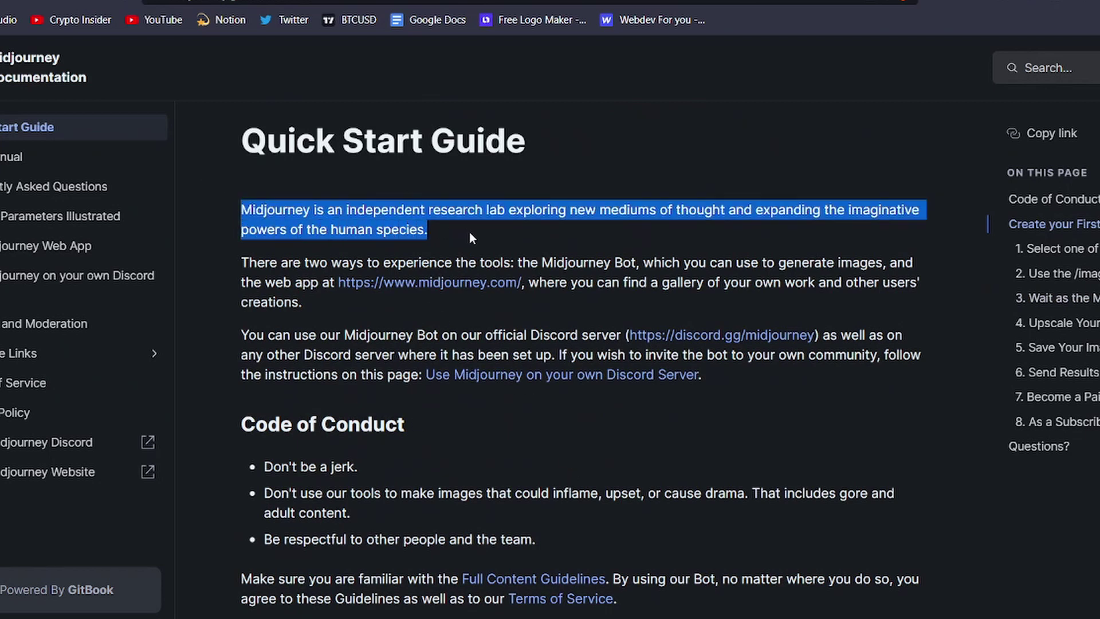
pyautogui.moveTo(473, 232); pyautogui.dragTo(531, 296)
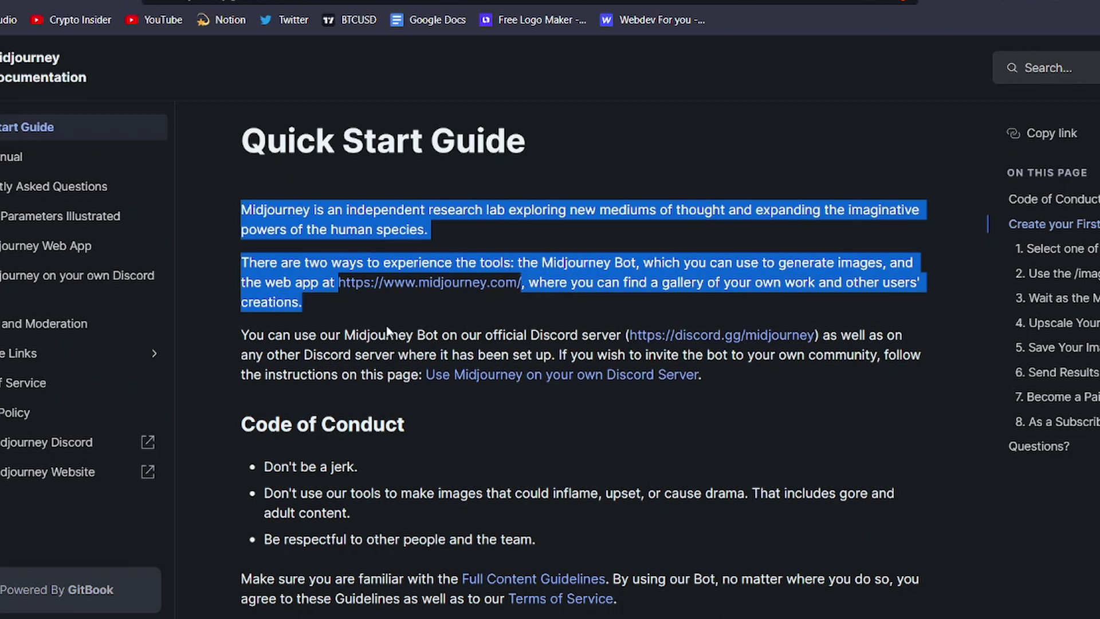
pyautogui.click(342, 331)
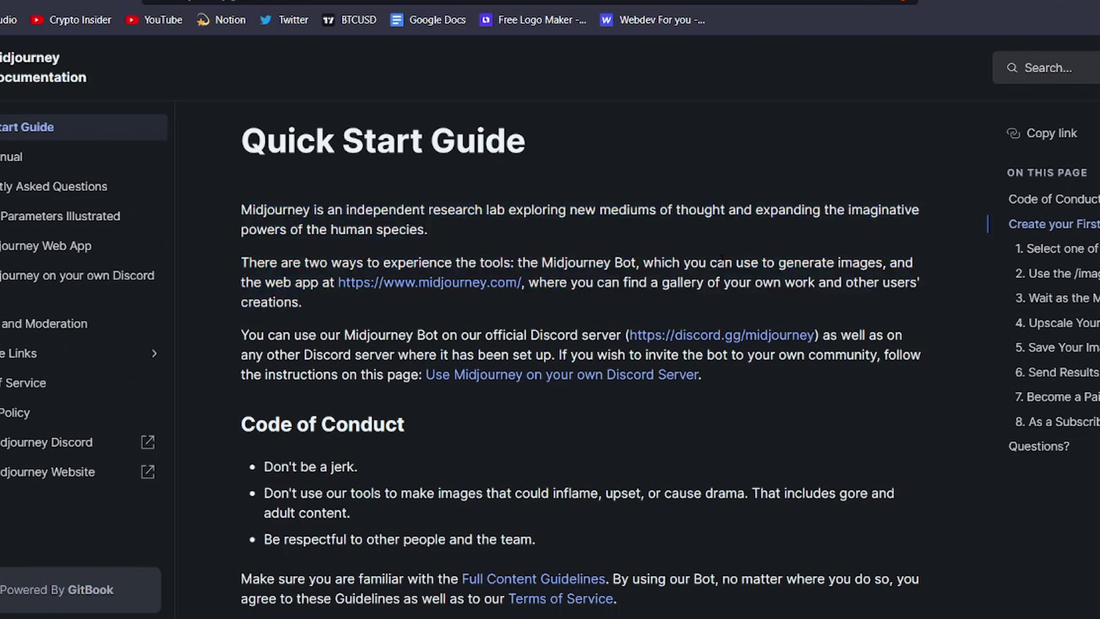
pyautogui.moveTo(789, 279); pyautogui.dragTo(834, 282)
pyautogui.click(836, 282)
# Step: Go through the guide's image-creation steps, from choosing a #newbies channel to upscaling or creating variations
pyautogui.scroll(-8, 837, 280)
pyautogui.scroll(-1, 837, 281)
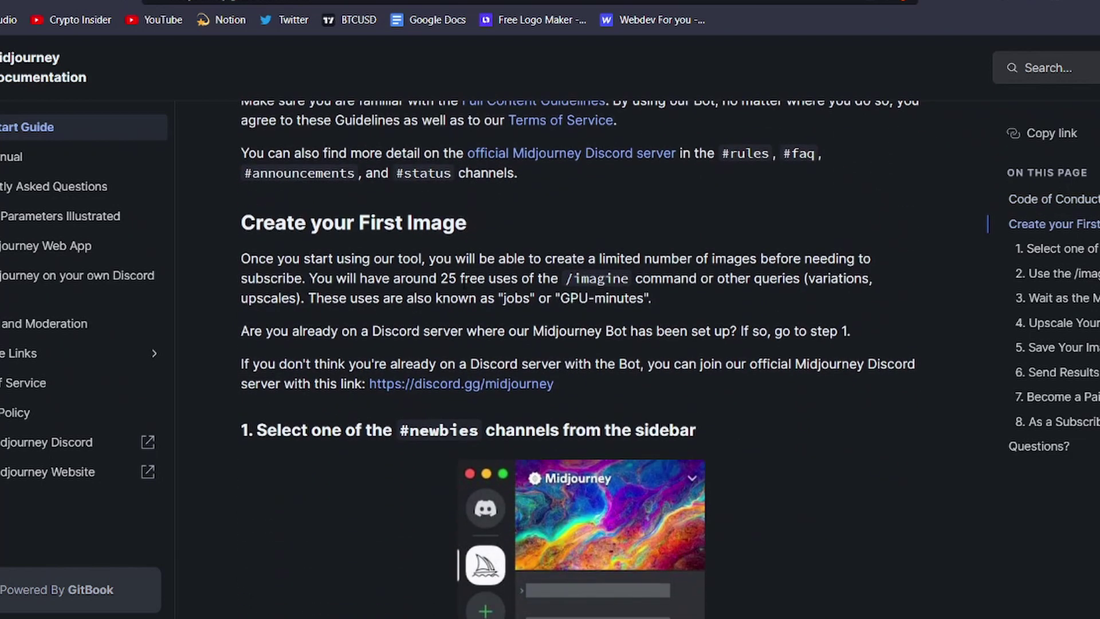
pyautogui.scroll(-12, 484, 350)
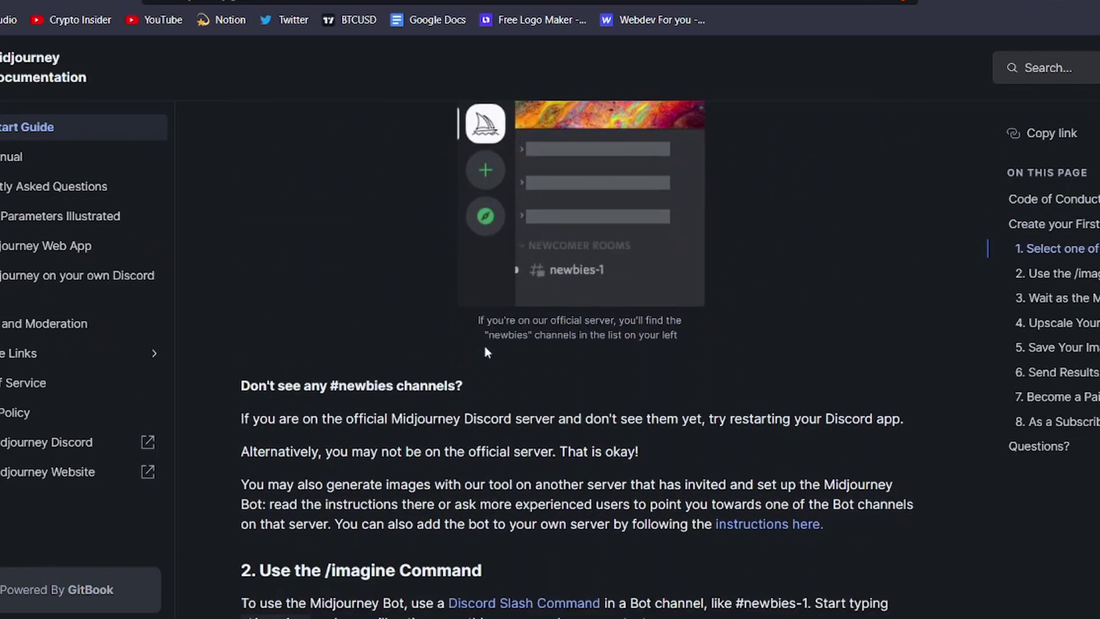
pyautogui.scroll(-15, 486, 352)
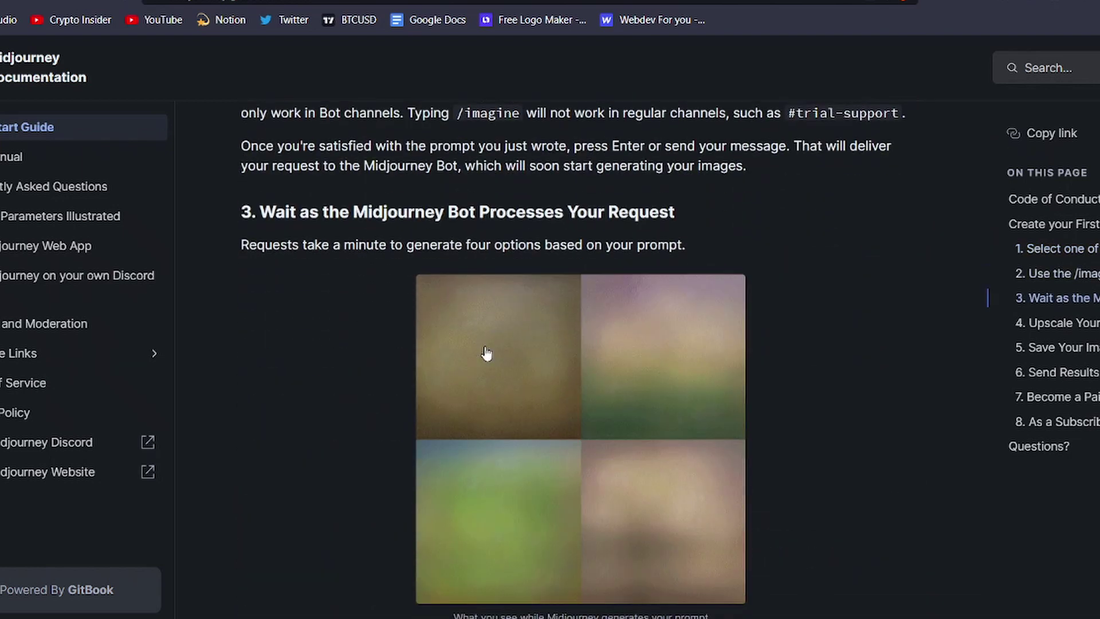
pyautogui.scroll(-3, 485, 346)
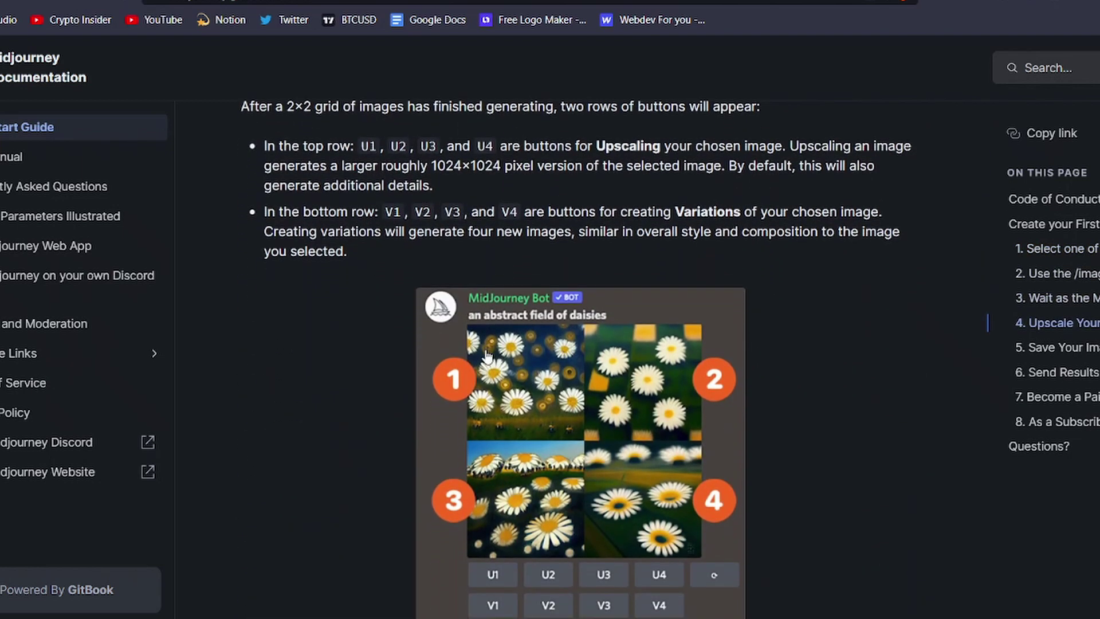
# Step: Read section 4 on upscaling and variations, including the U and V button explanations and the daisy examples
pyautogui.scroll(1, 484, 346)
pyautogui.moveTo(279, 201); pyautogui.dragTo(396, 304)
pyautogui.click(396, 309)
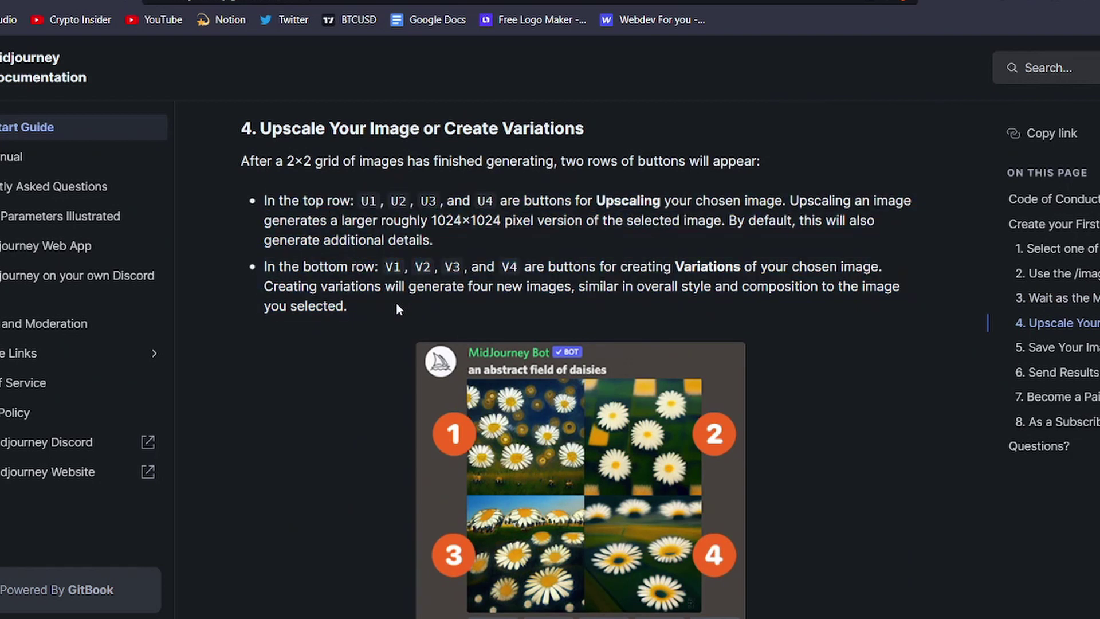
pyautogui.scroll(-6, 396, 309)
pyautogui.scroll(1, 396, 309)
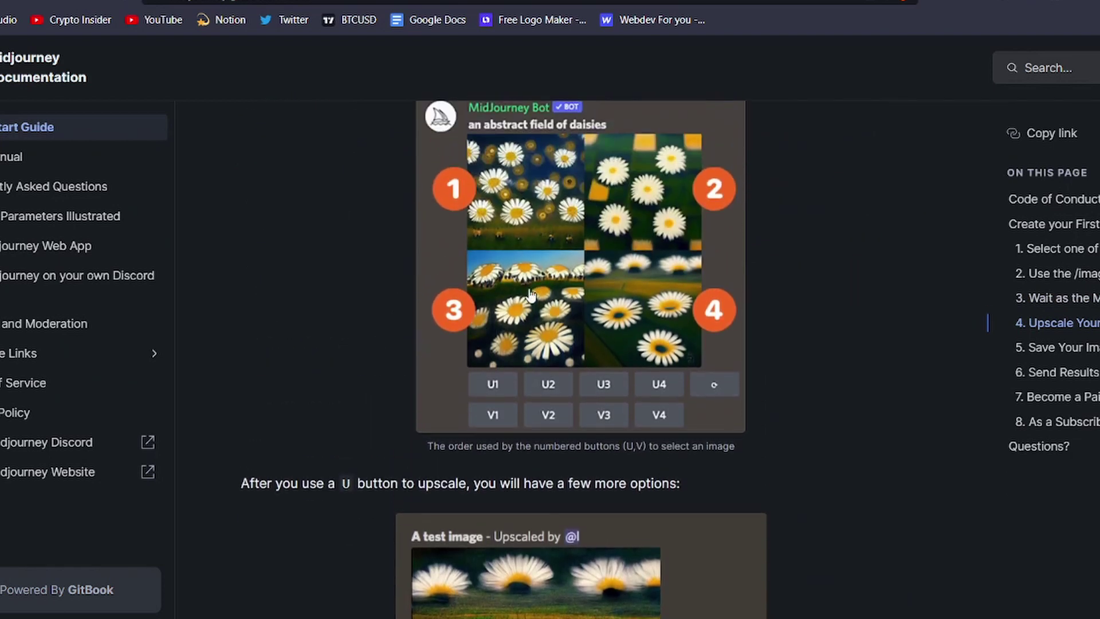
pyautogui.scroll(-5, 527, 338)
pyautogui.scroll(-6, 538, 381)
# Step: Review the guide's /imagine command demonstration and the section on waiting for the bot to process a request
pyautogui.scroll(20, 541, 381)
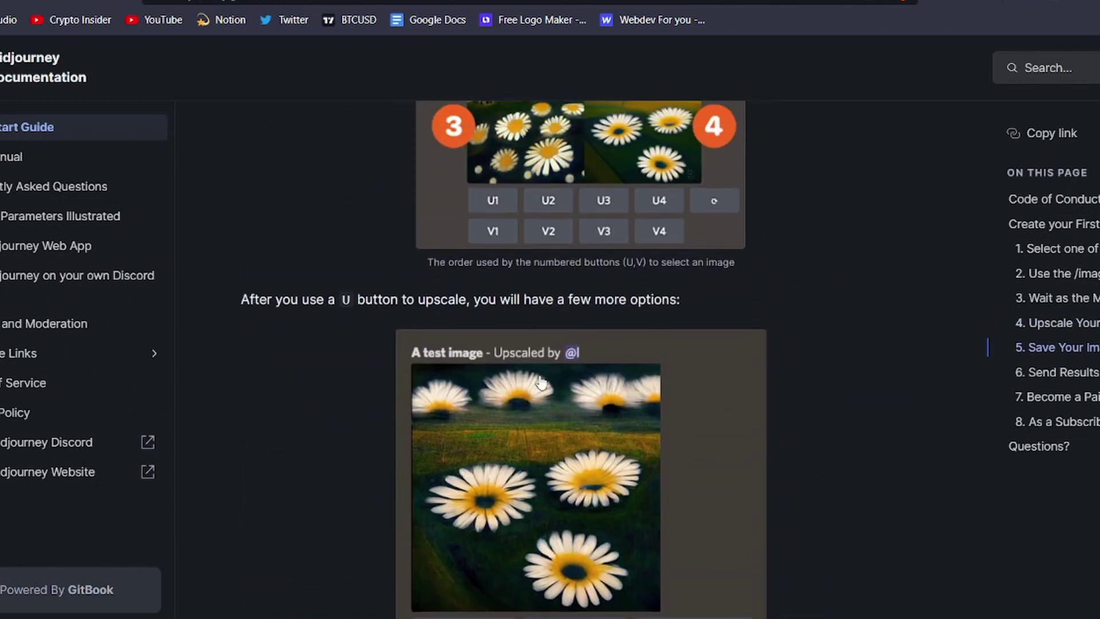
pyautogui.scroll(10, 540, 382)
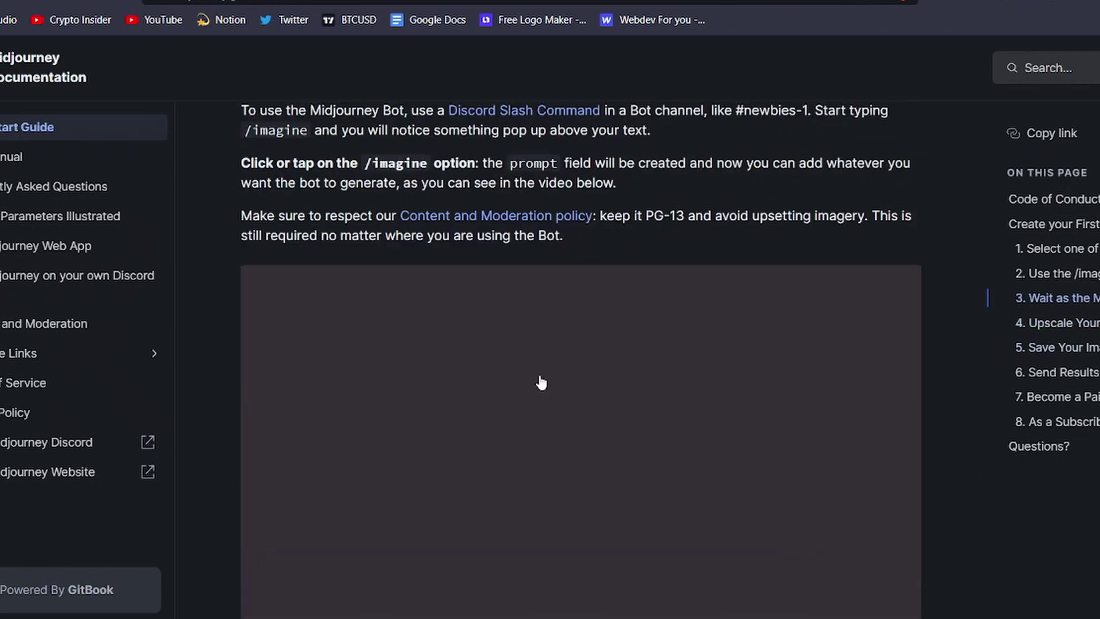
pyautogui.scroll(-3, 540, 382)
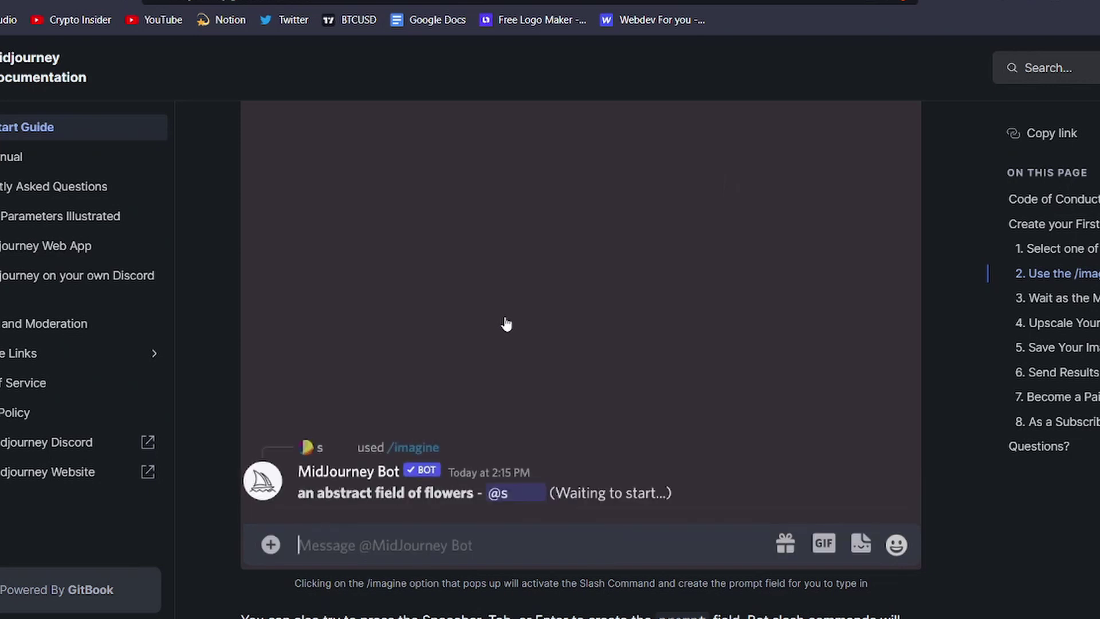
pyautogui.scroll(-12, 506, 324)
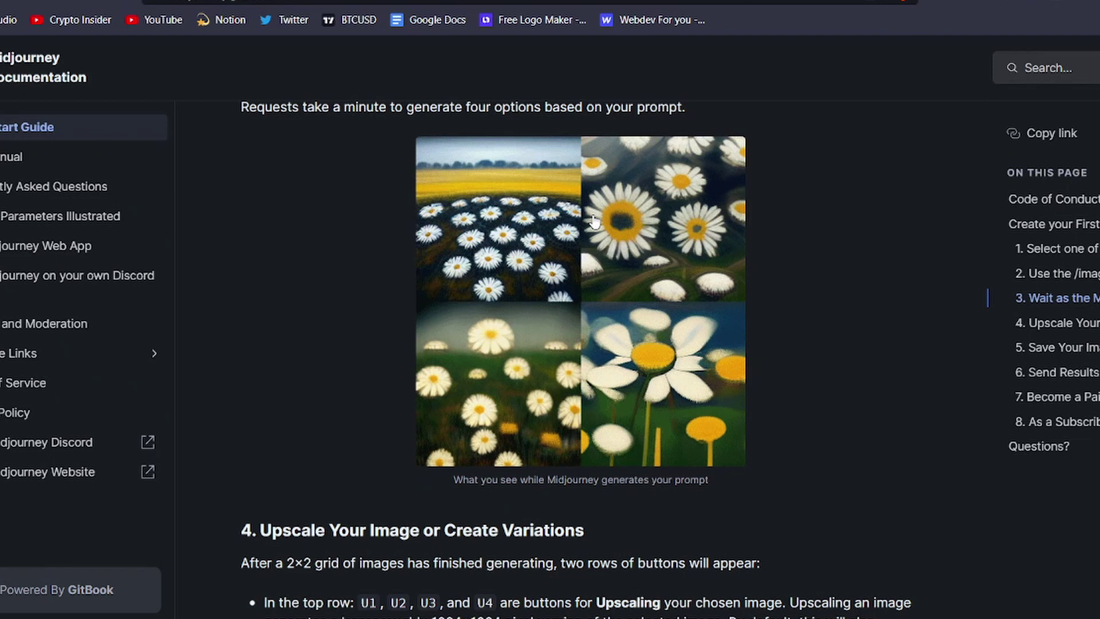
pyautogui.scroll(8, 594, 222)
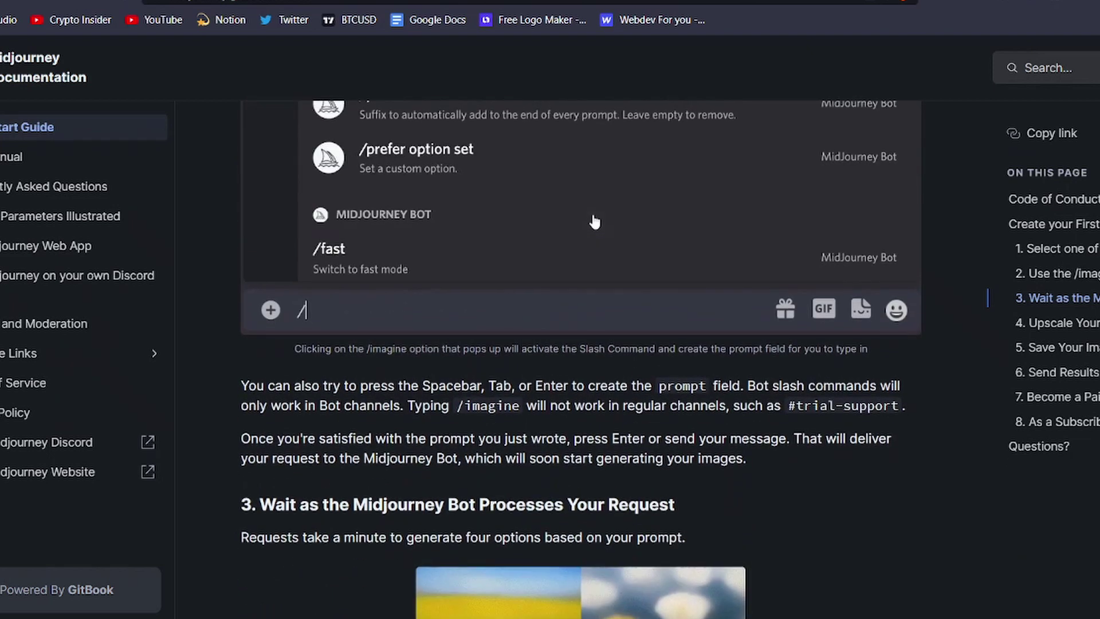
# Step: Read the Create your First Image section, highlighting the sentence about joining the official Midjourney Discord server
pyautogui.scroll(15, 594, 222)
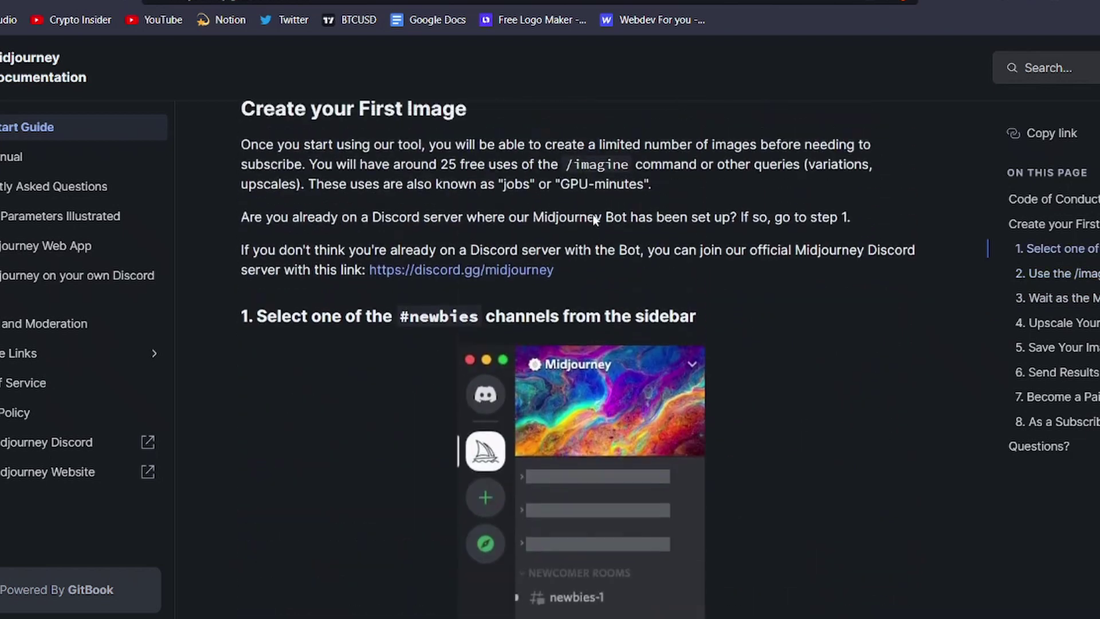
pyautogui.scroll(5, 593, 220)
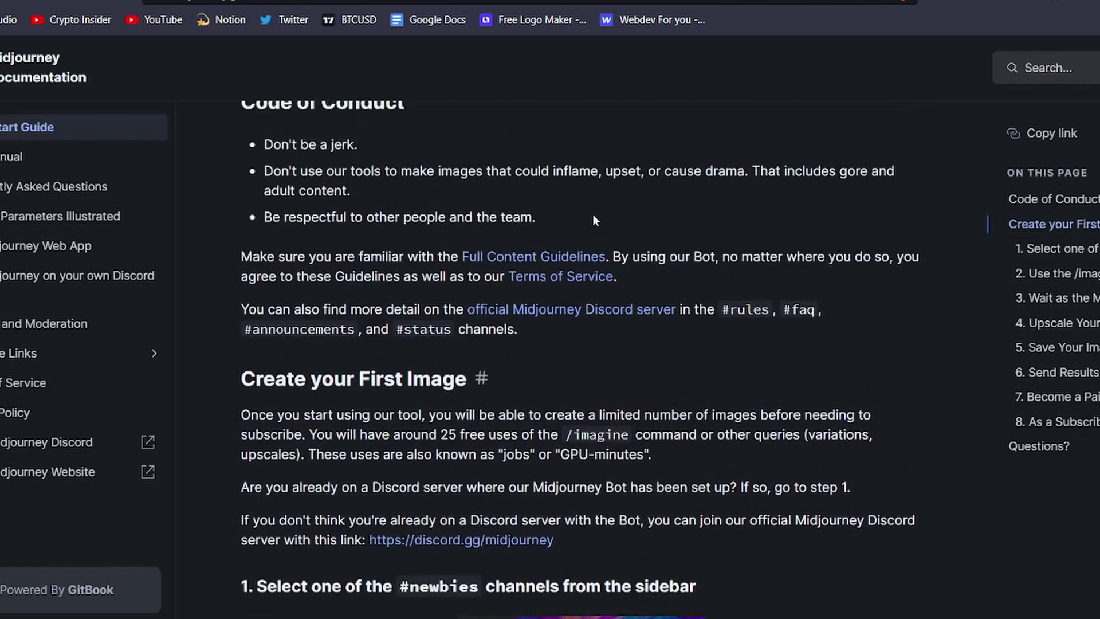
pyautogui.scroll(-1, 592, 220)
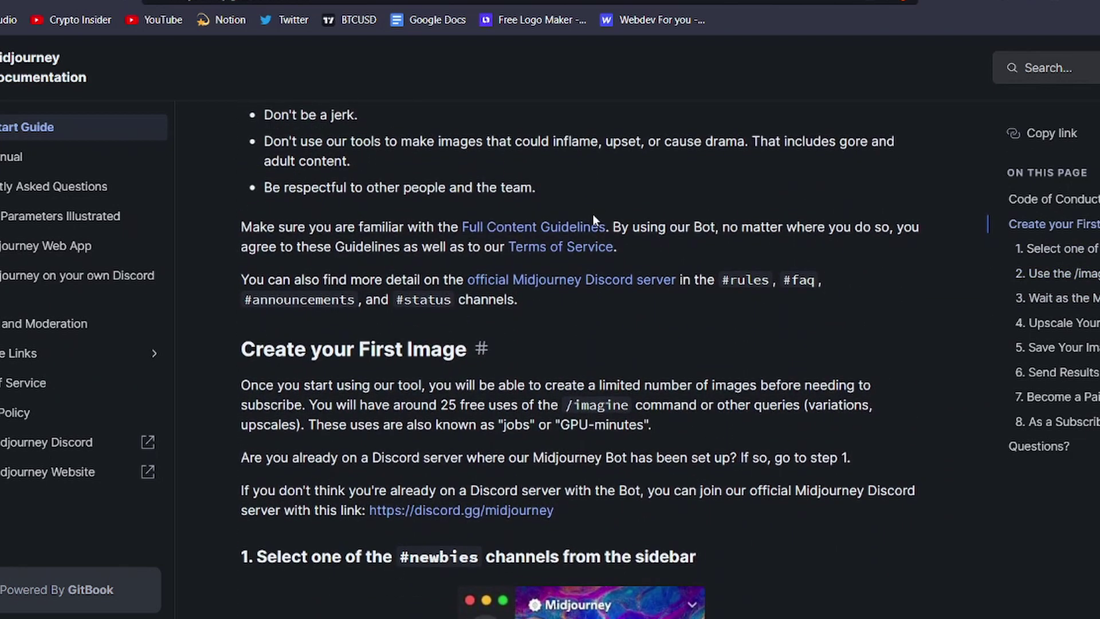
pyautogui.moveTo(325, 492); pyautogui.dragTo(583, 508)
pyautogui.click(583, 508)
# Step: Return to the Midjourney home page, open its Discord invite and accept it to join the Midjourney server
pyautogui.scroll(-3, 583, 508)
pyautogui.scroll(-2, 583, 503)
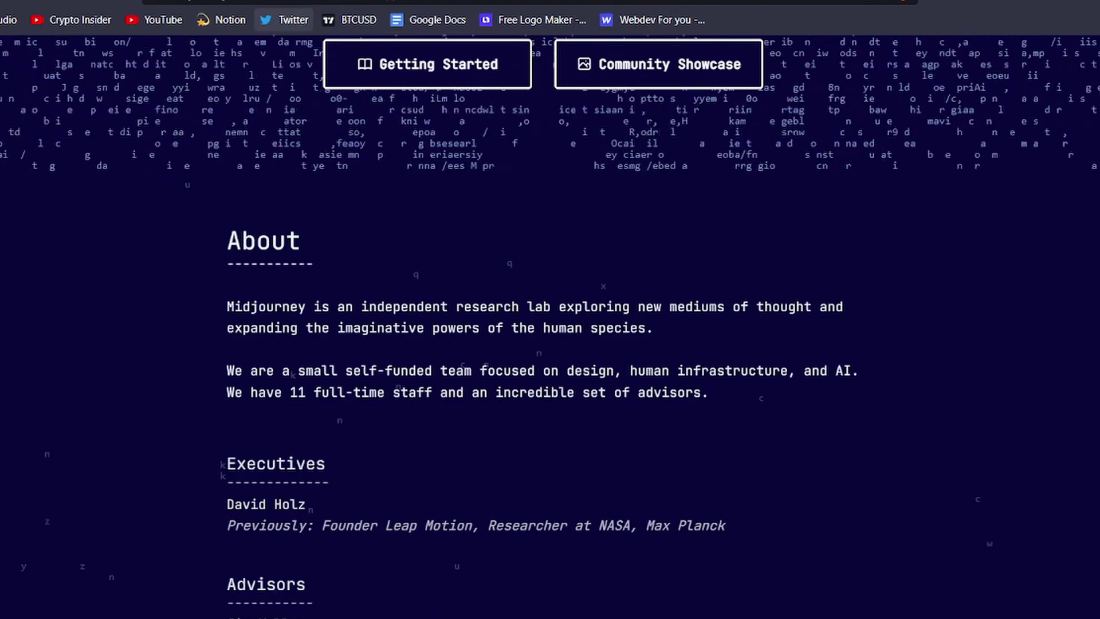
pyautogui.scroll(6, 550, 344)
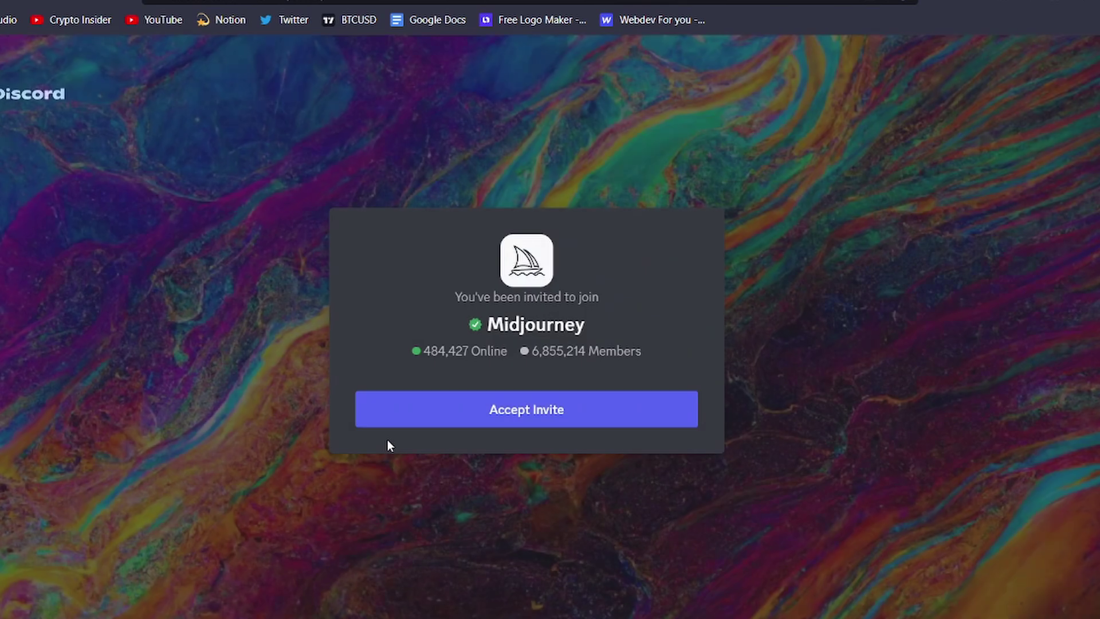
pyautogui.click(474, 407)
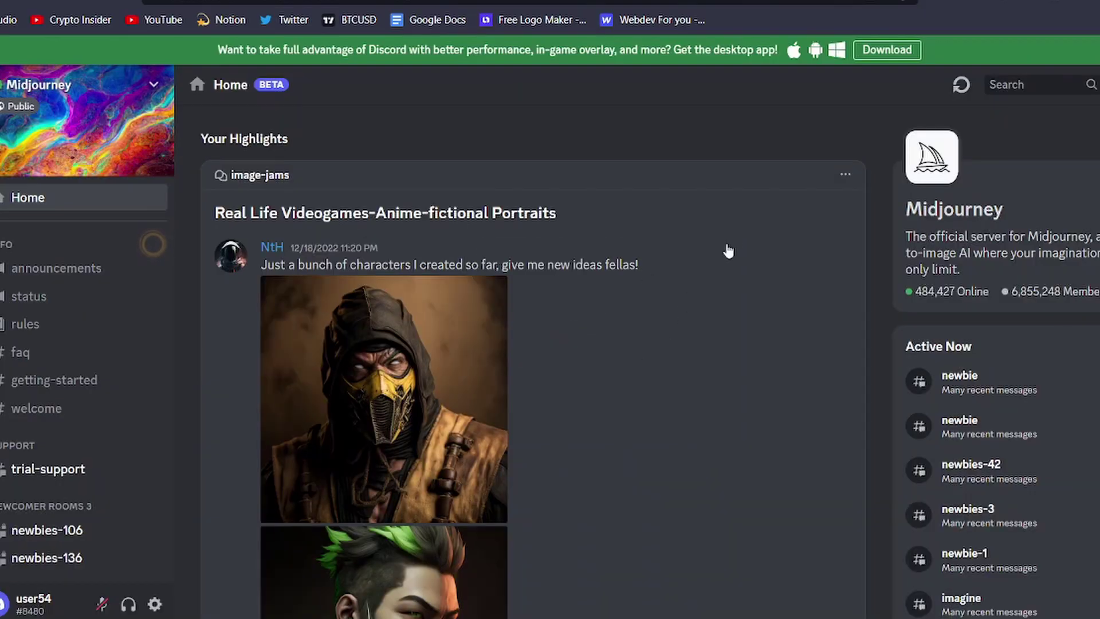
# Step: Open the server's rules channel and review the terms of service posted there
pyautogui.click(3, 338)
pyautogui.scroll(20, 434, 314)
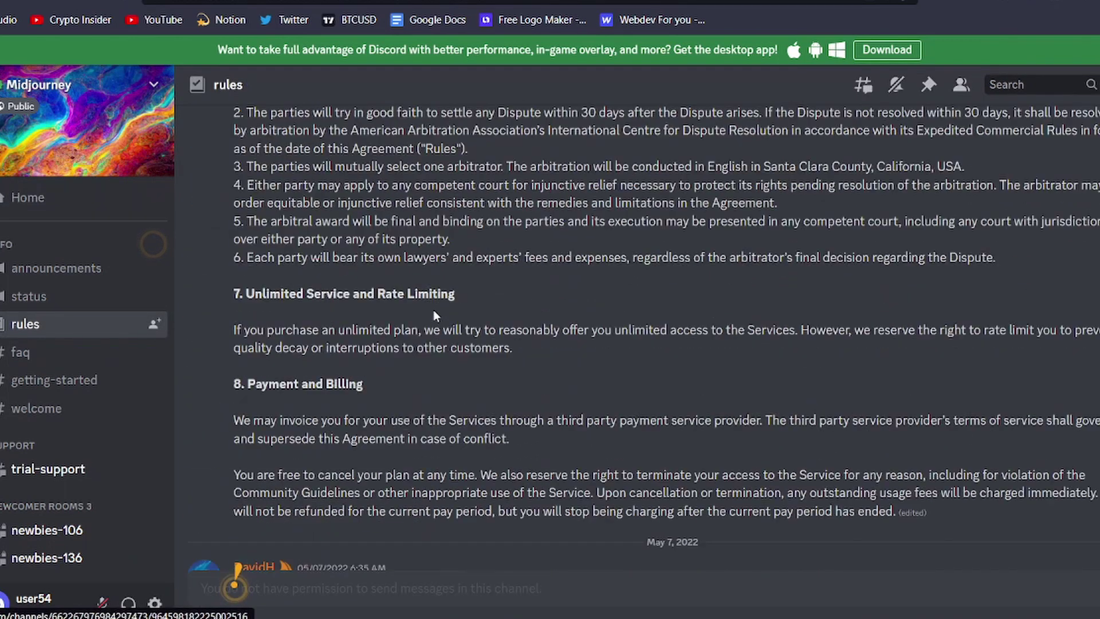
pyautogui.scroll(4, 433, 312)
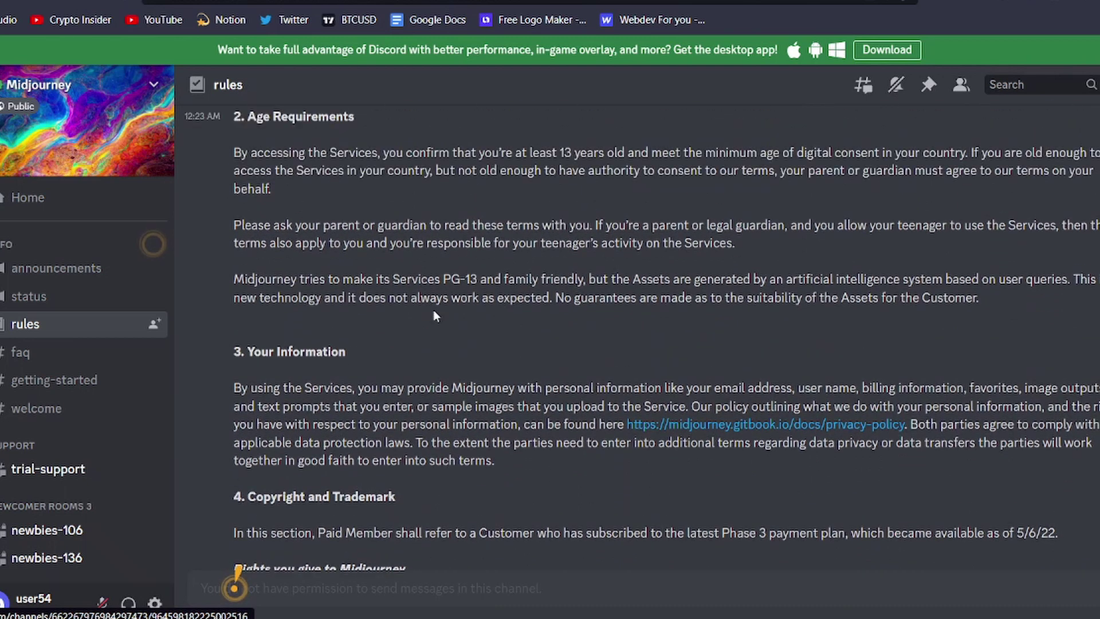
# Step: Open the server's faq channel and read its questions and answers from the beginning
pyautogui.click(107, 352)
pyautogui.scroll(4, 314, 318)
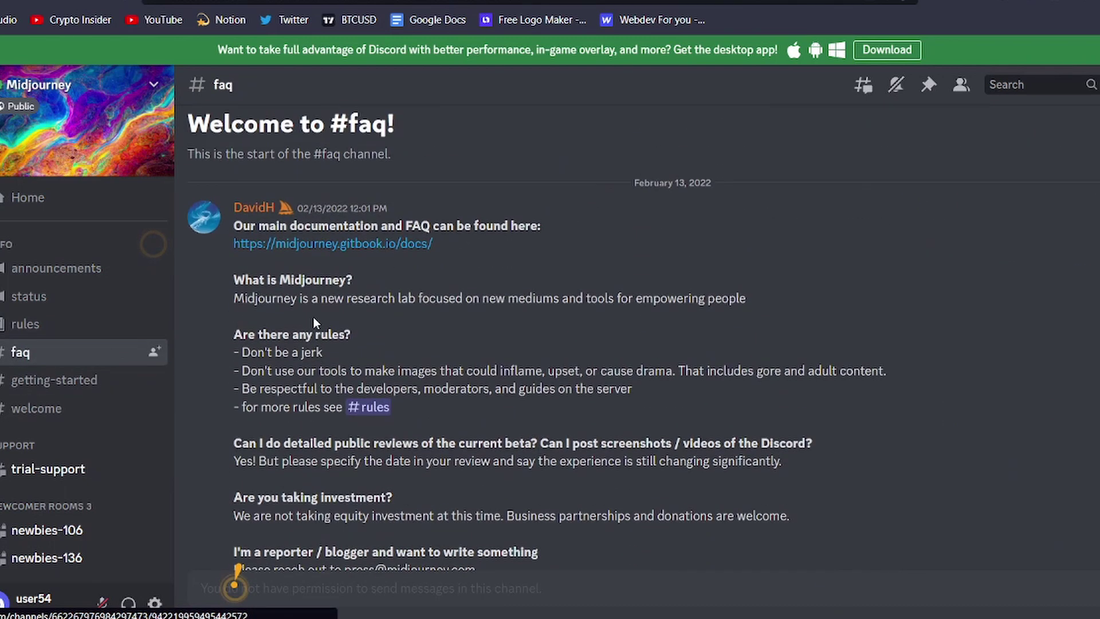
pyautogui.scroll(-4, 314, 319)
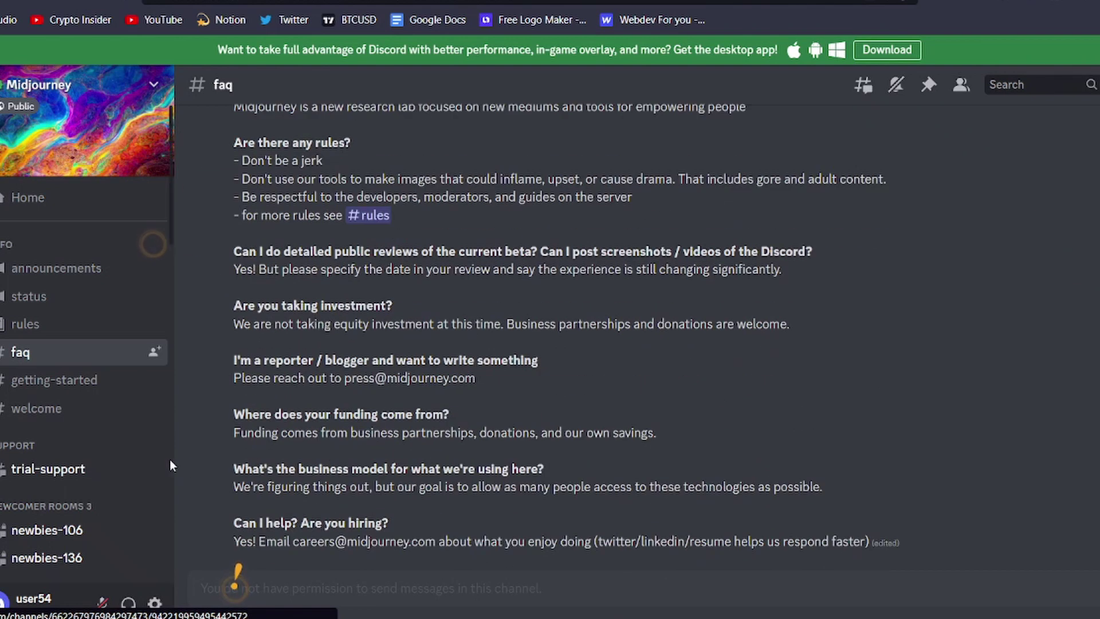
# Step: Look through the Midjourney server's channel list and open the newbies-106 newcomer room
pyautogui.scroll(-5, 170, 459)
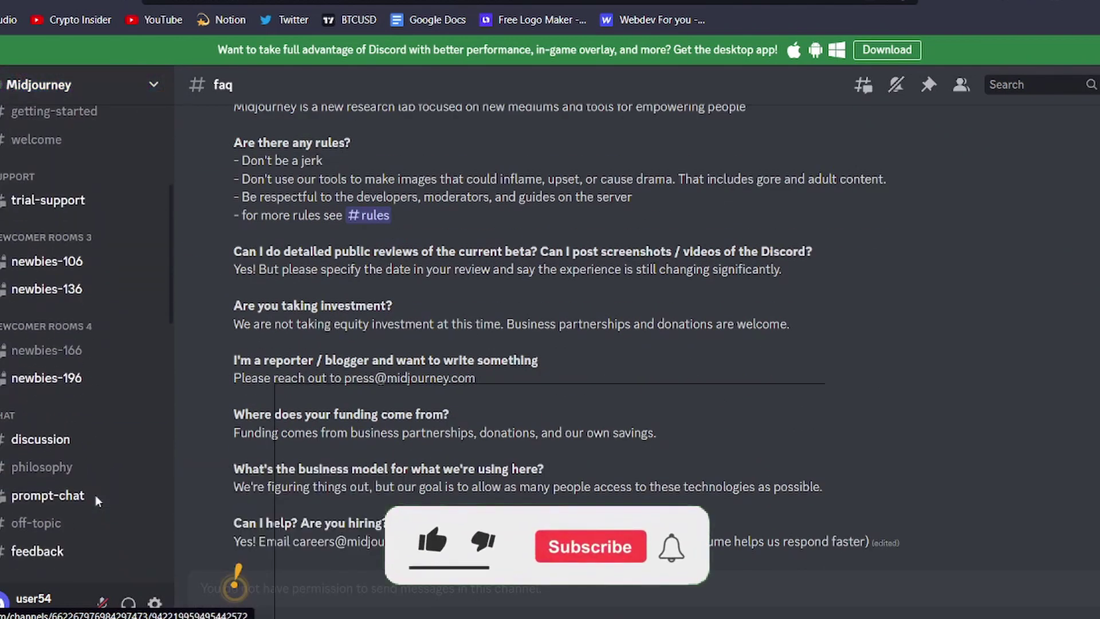
pyautogui.scroll(-12, 95, 495)
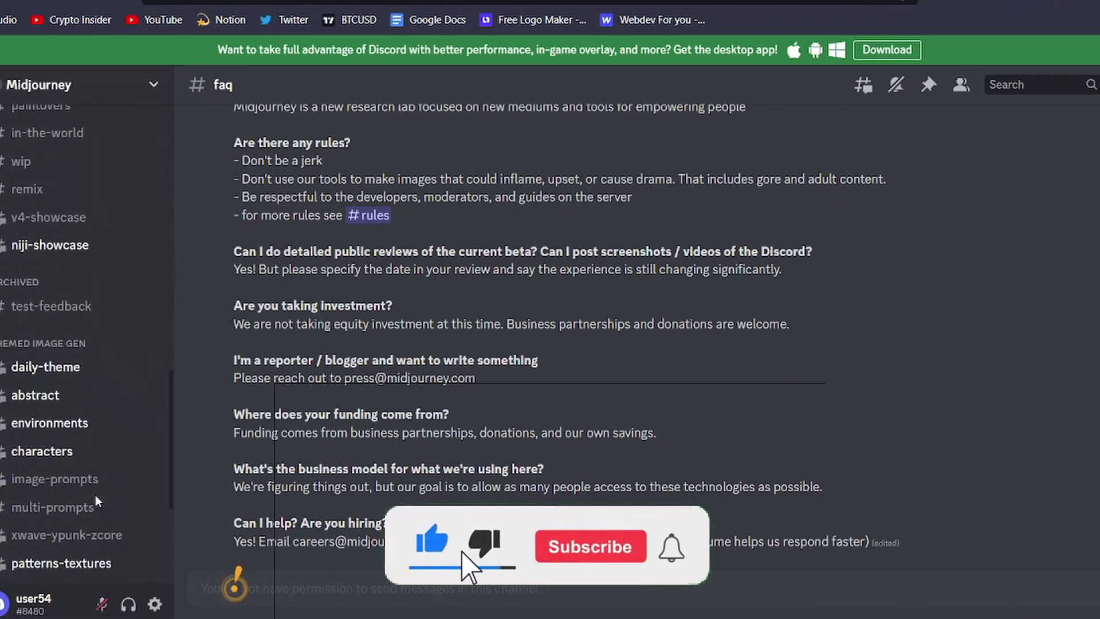
pyautogui.scroll(-5, 95, 501)
pyautogui.scroll(6, 95, 501)
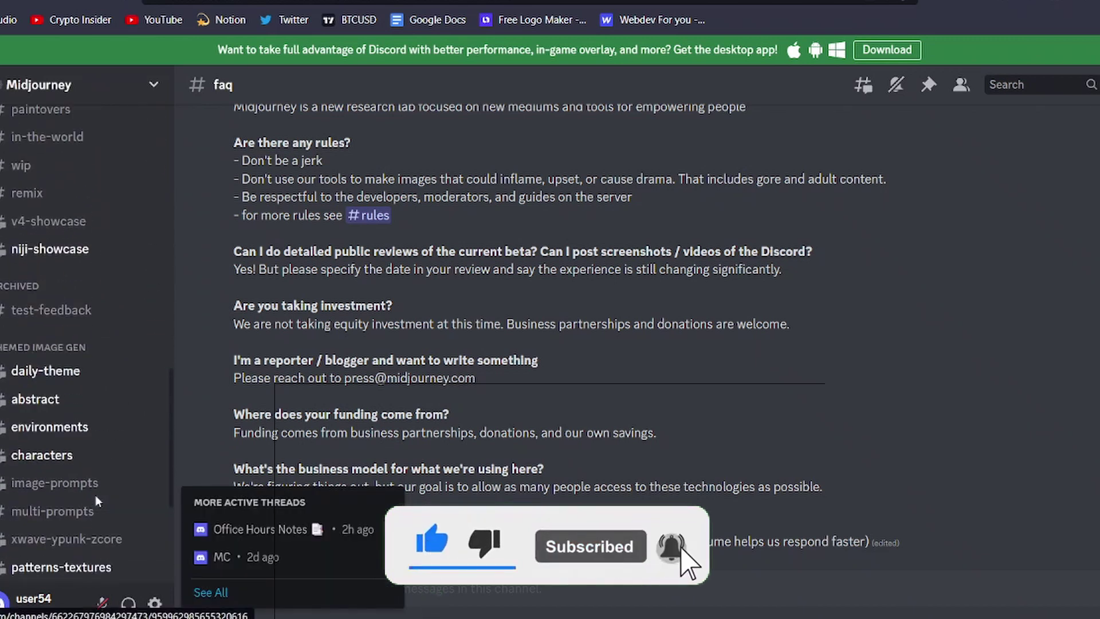
pyautogui.scroll(10, 95, 499)
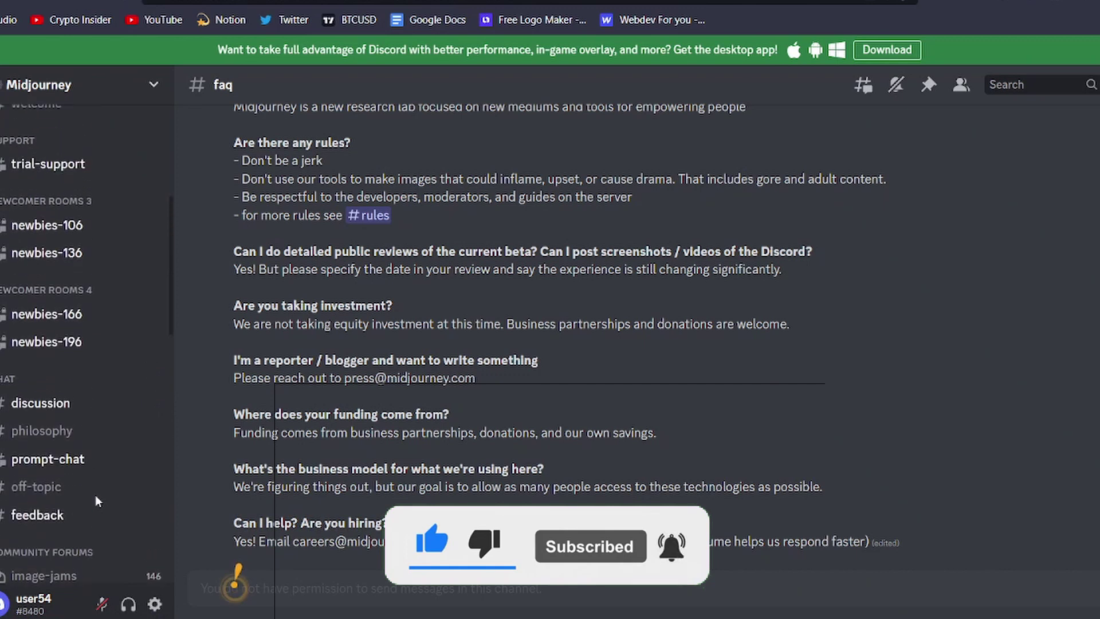
pyautogui.scroll(4, 95, 501)
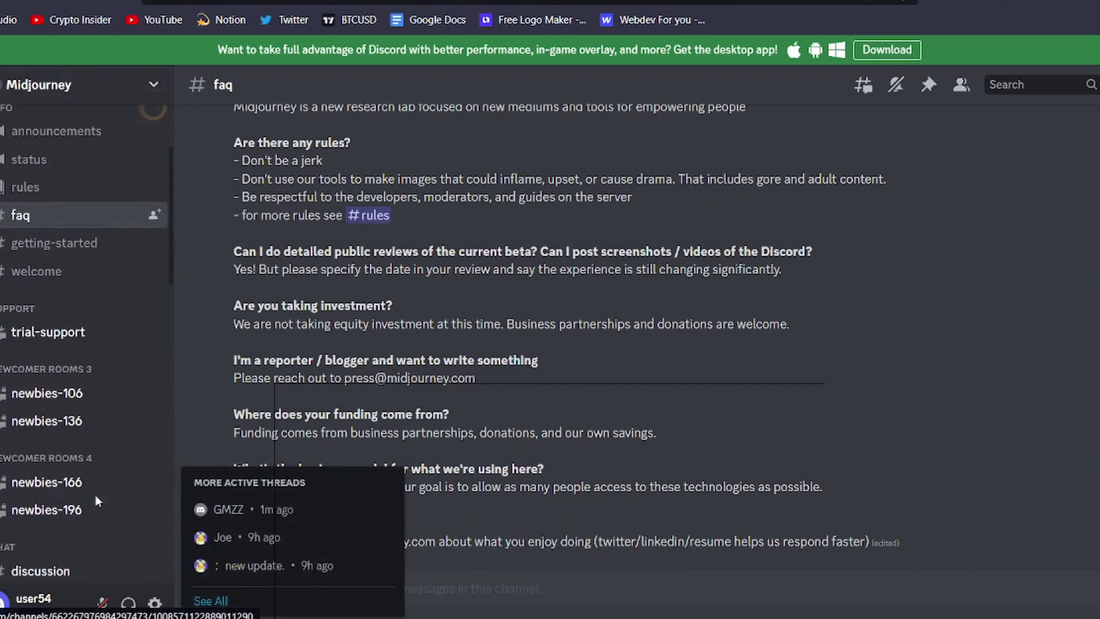
pyautogui.scroll(-1, 95, 501)
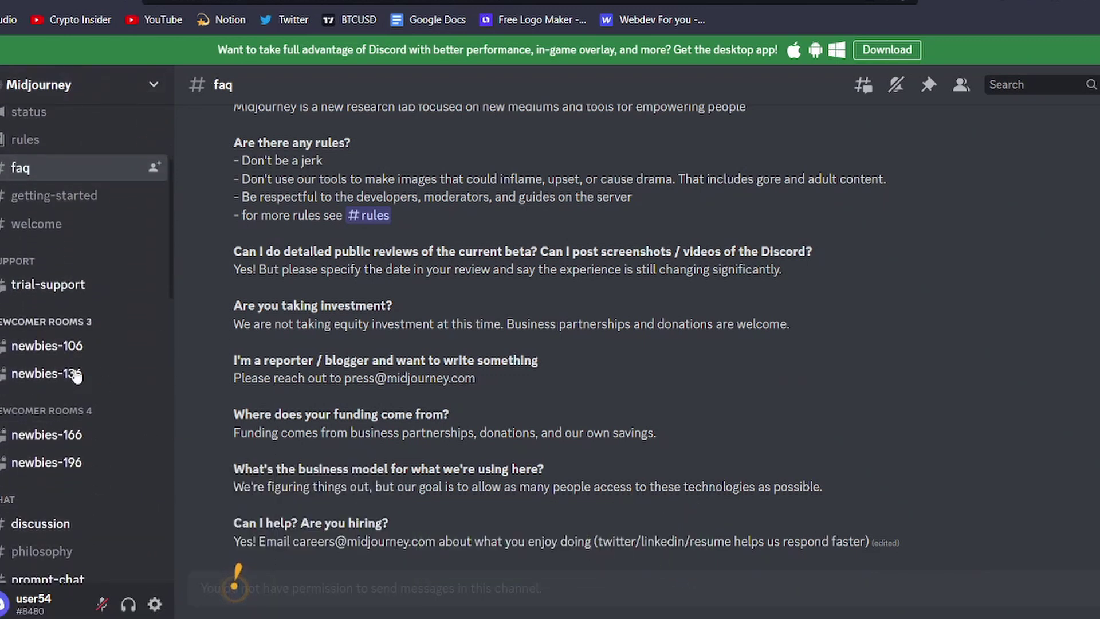
pyautogui.moveTo(64, 359)
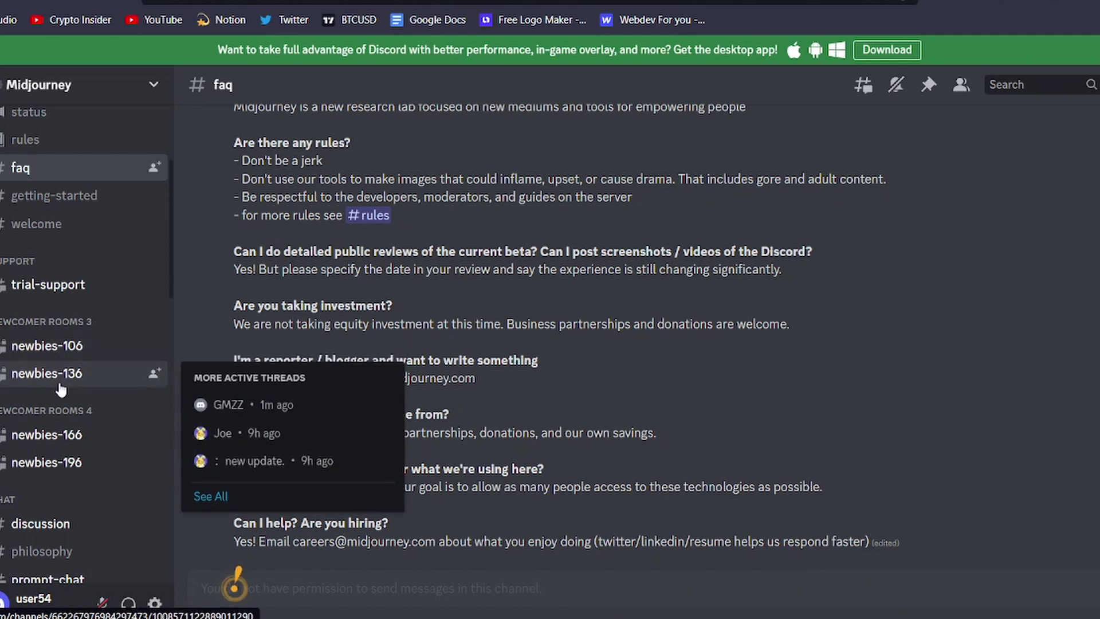
pyautogui.click(79, 359)
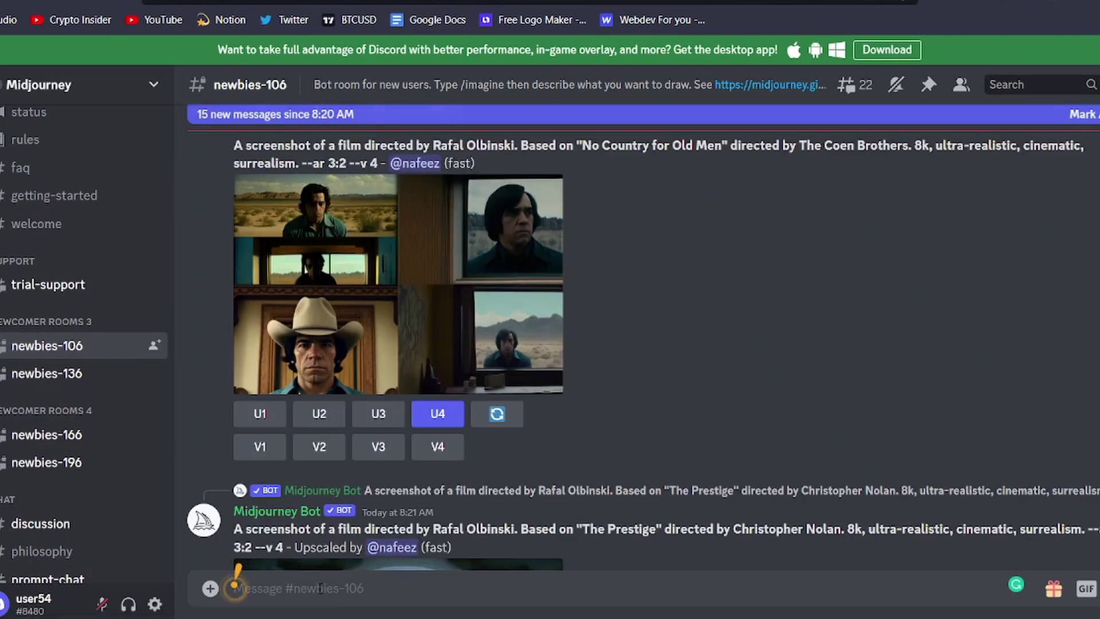
# Step: Send an /imagine prompt for an 8k ultra realistic archangel with 6 wings, full body, intricate purple and blue neon armor, ornate, cinematic lighting, unreal engine 5
pyautogui.write('/')
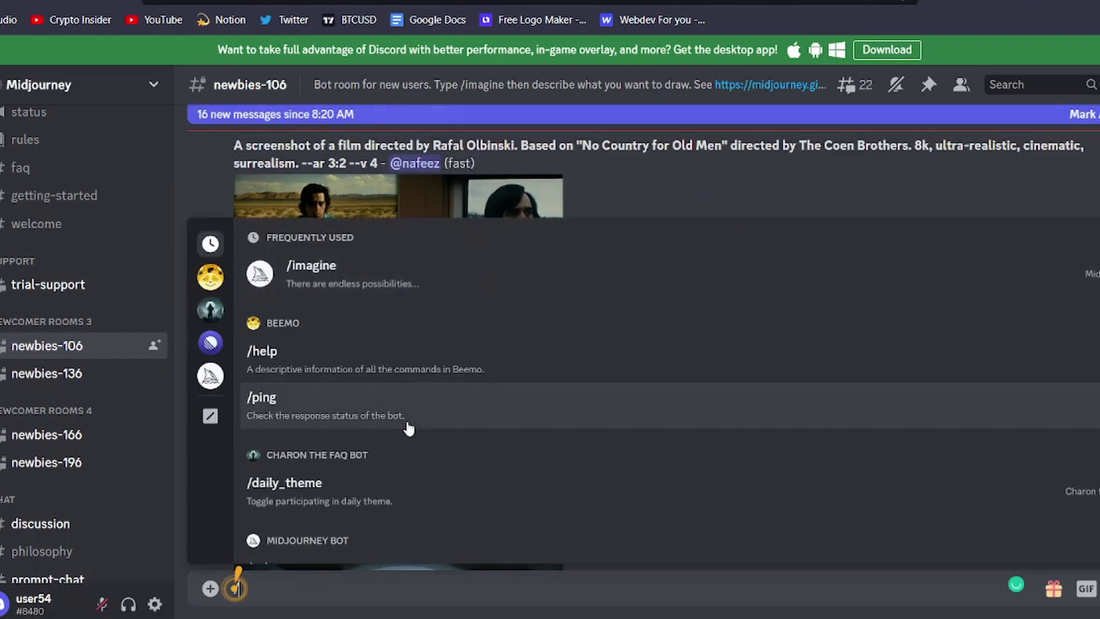
pyautogui.scroll(-6, 405, 427)
pyautogui.scroll(-10, 408, 428)
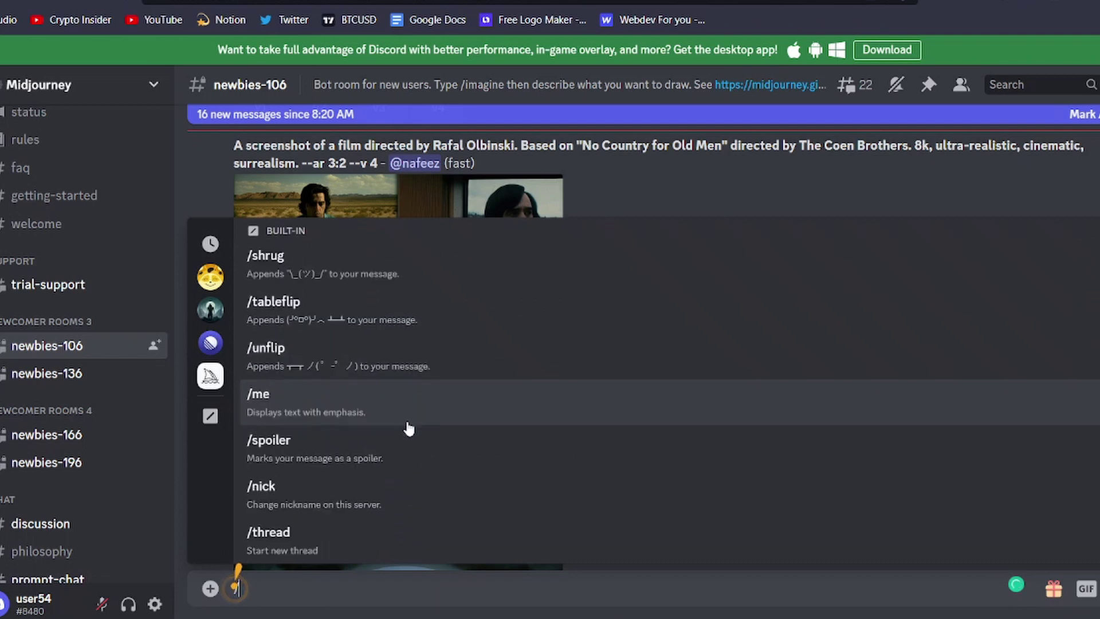
pyautogui.scroll(15, 408, 428)
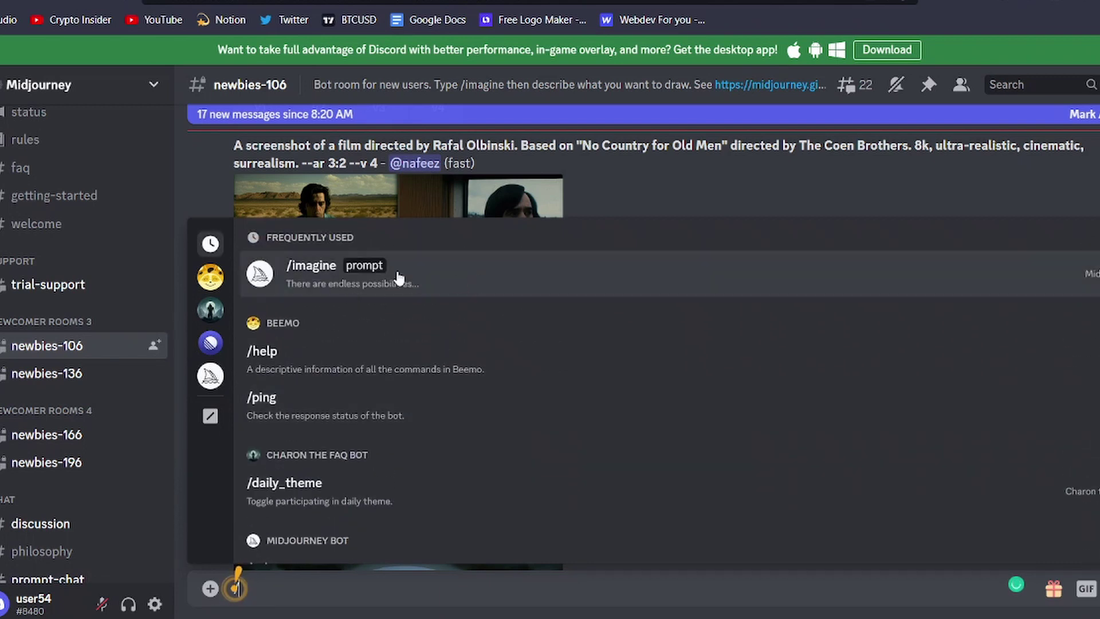
pyautogui.click(400, 278)
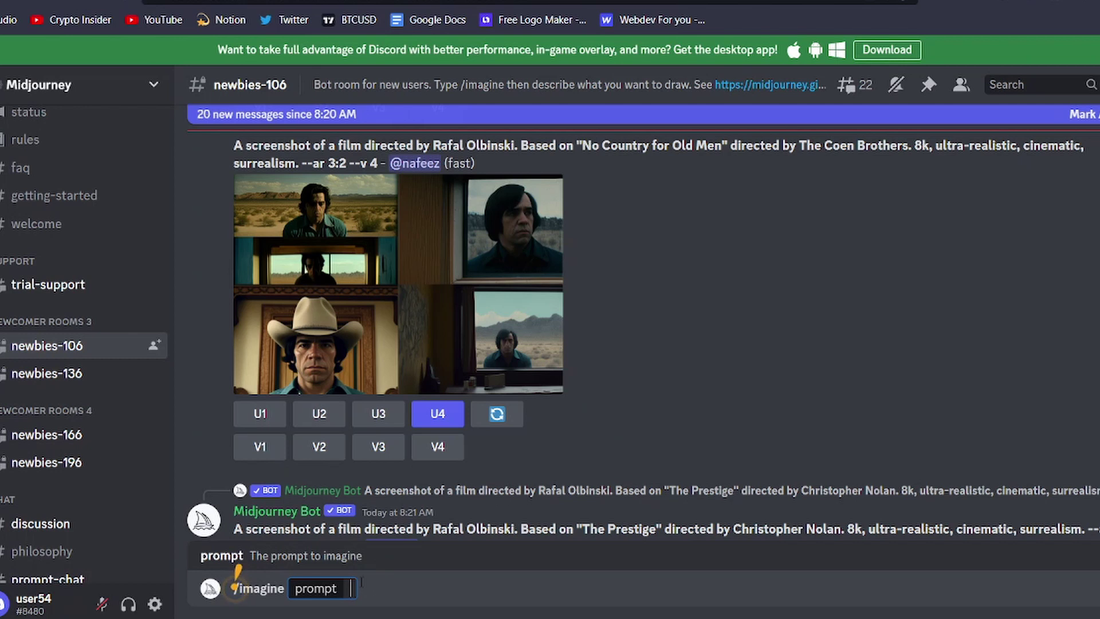
pyautogui.write('a photo of 8k ultra realistic archangel with 6 wings, full body, intricate purple and blue neon armor, ornate, cinematic lighting, trending on artstation, 4k, hyperrealistic, focused, high details, unreal engine 5, cinematic')
pyautogui.press('Return')
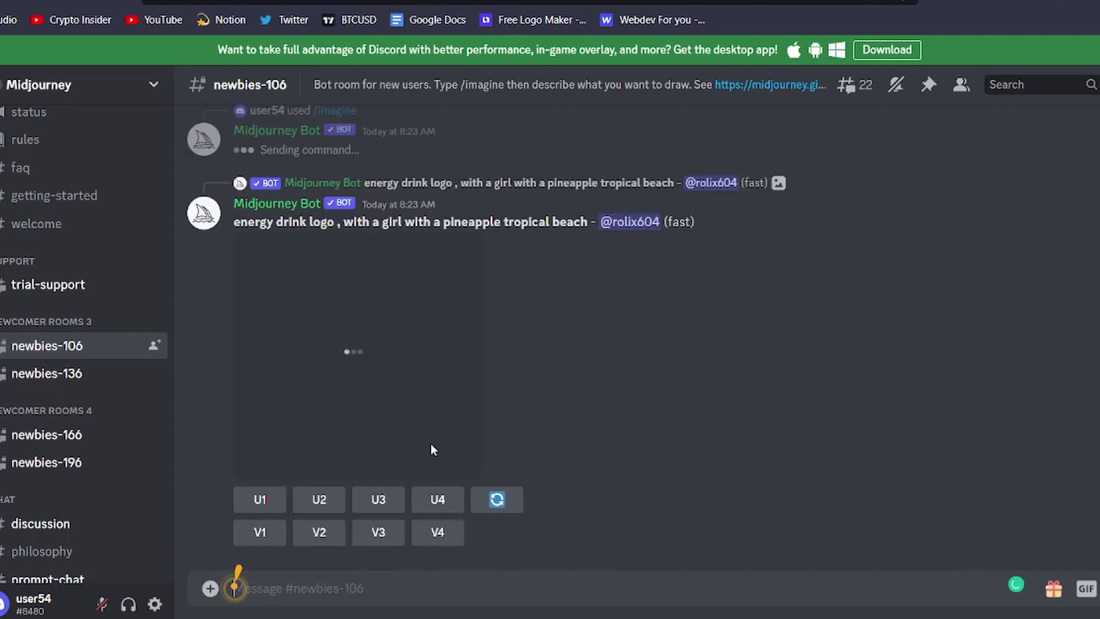
# Step: Upscale the fourth image of the generated archangel grid and locate the upscaled result in the channel
pyautogui.scroll(2, 442, 424)
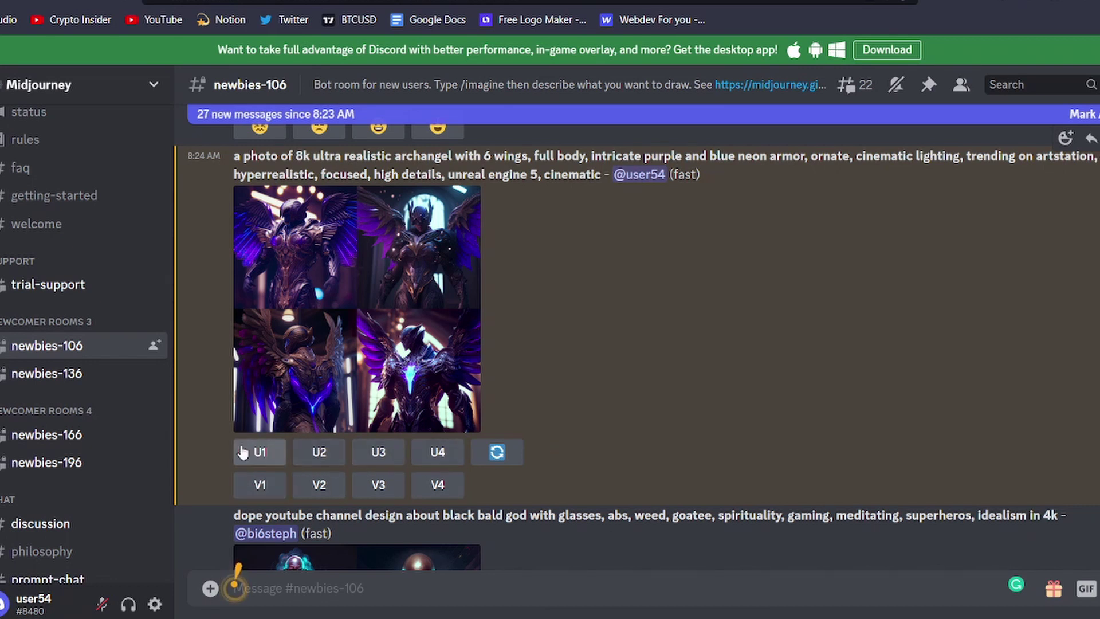
pyautogui.click(432, 448)
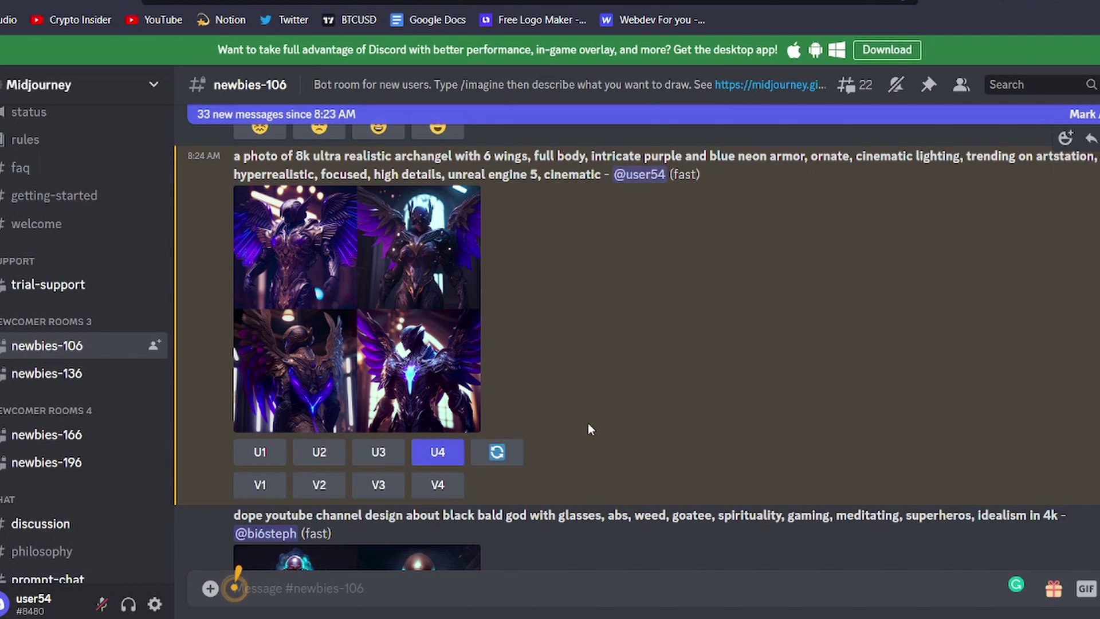
pyautogui.scroll(-12, 593, 430)
pyautogui.scroll(-15, 595, 431)
pyautogui.scroll(-15, 595, 430)
pyautogui.scroll(-15, 594, 426)
pyautogui.scroll(-5, 593, 428)
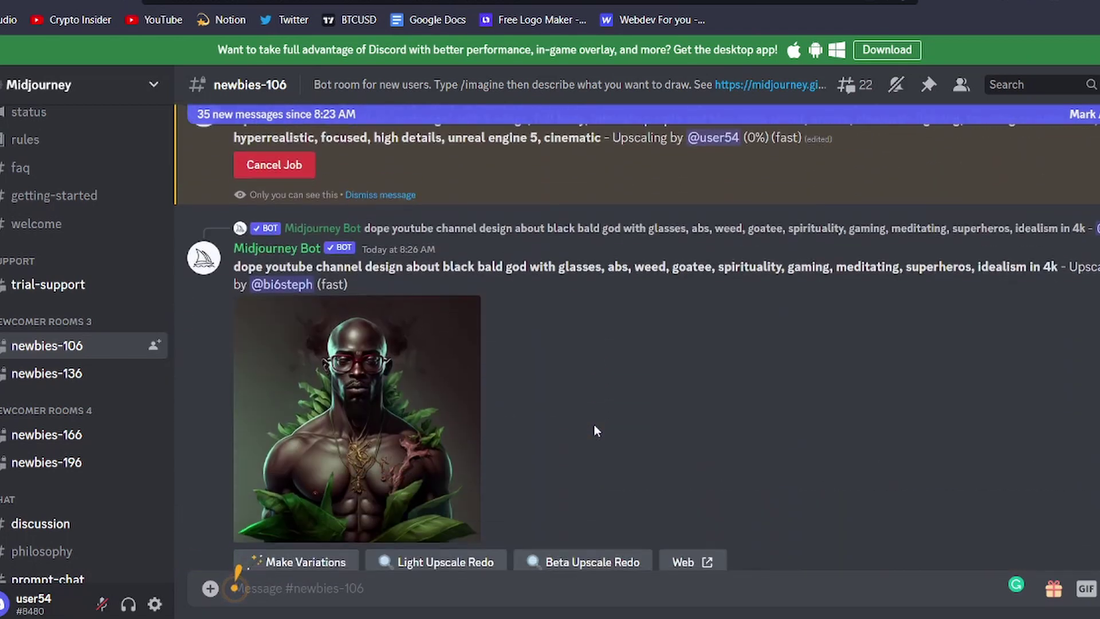
pyautogui.scroll(3, 536, 229)
pyautogui.scroll(15, 566, 279)
pyautogui.scroll(-15, 565, 272)
pyautogui.scroll(1, 565, 273)
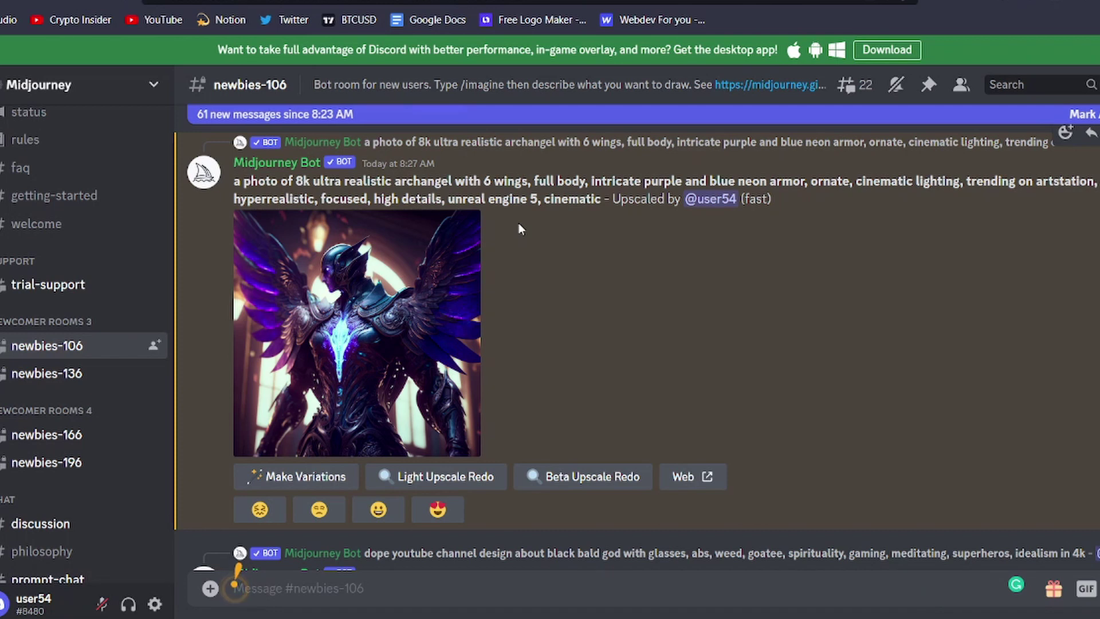
# Step: Open the upscaled archangel at full size, save it as a PNG image in Downloads, and return to the channel
pyautogui.click(362, 304)
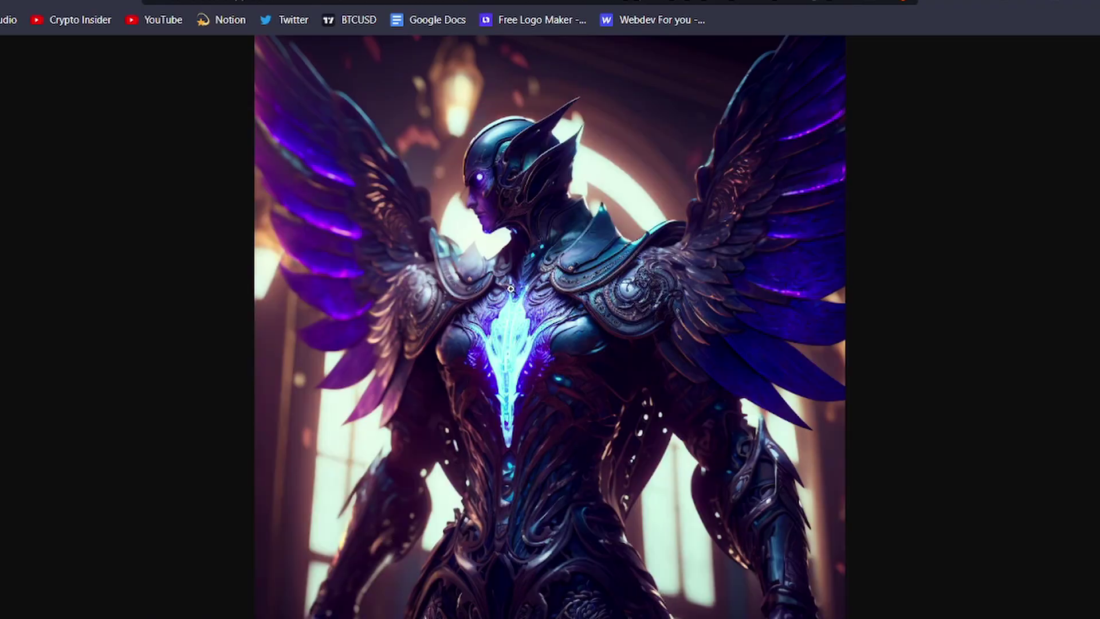
pyautogui.rightClick(502, 184)
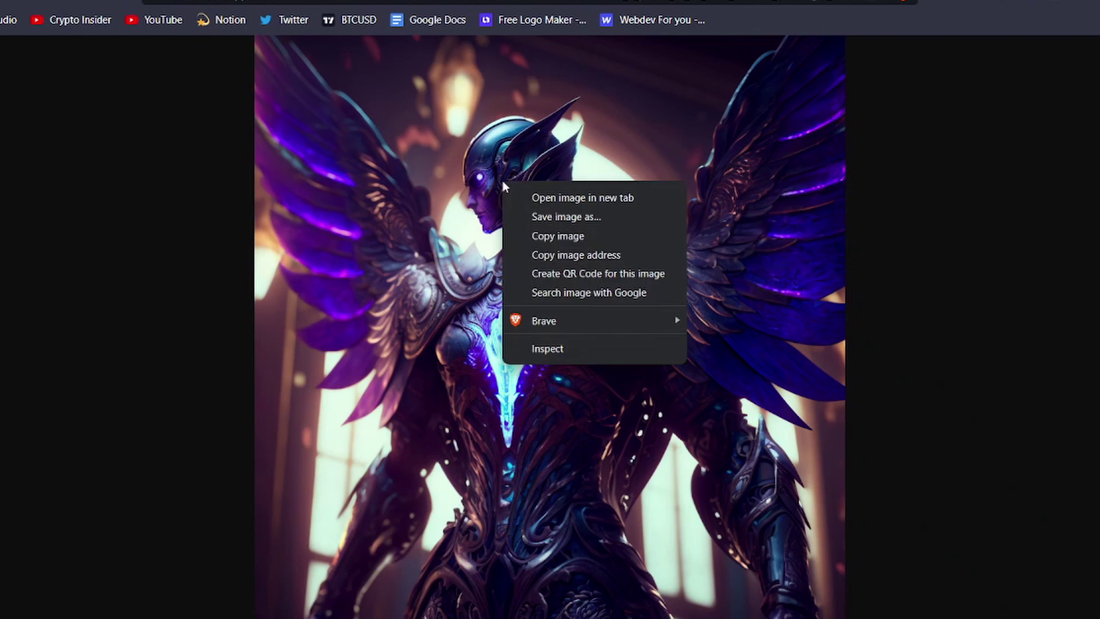
pyautogui.click(545, 221)
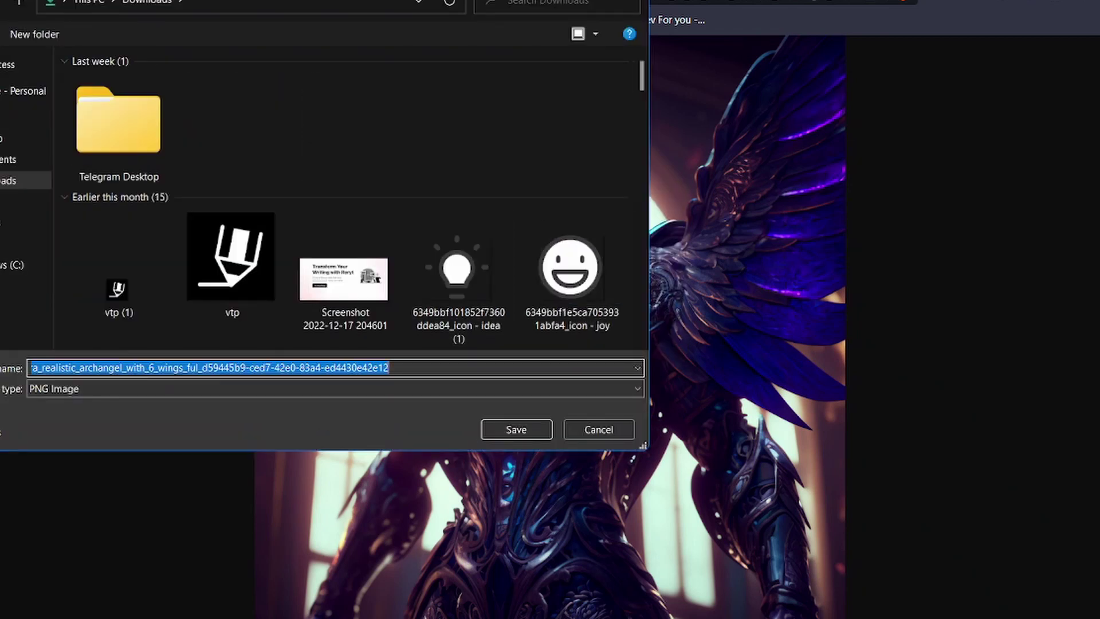
pyautogui.press('Return')
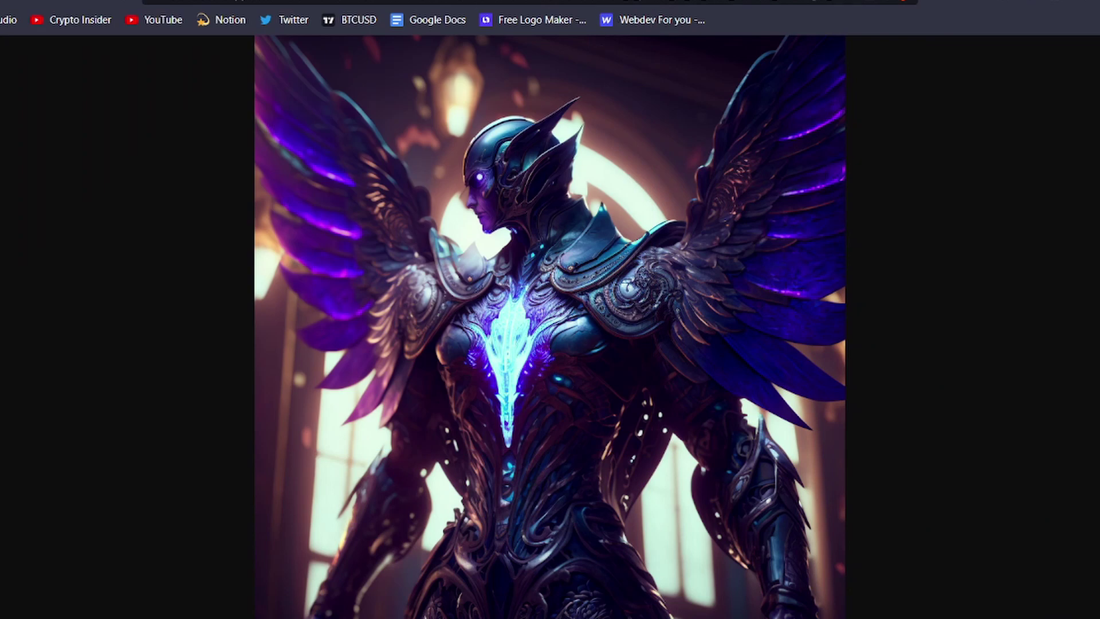
pyautogui.hotkey('ctrl', 'w')
pyautogui.click(274, 245)
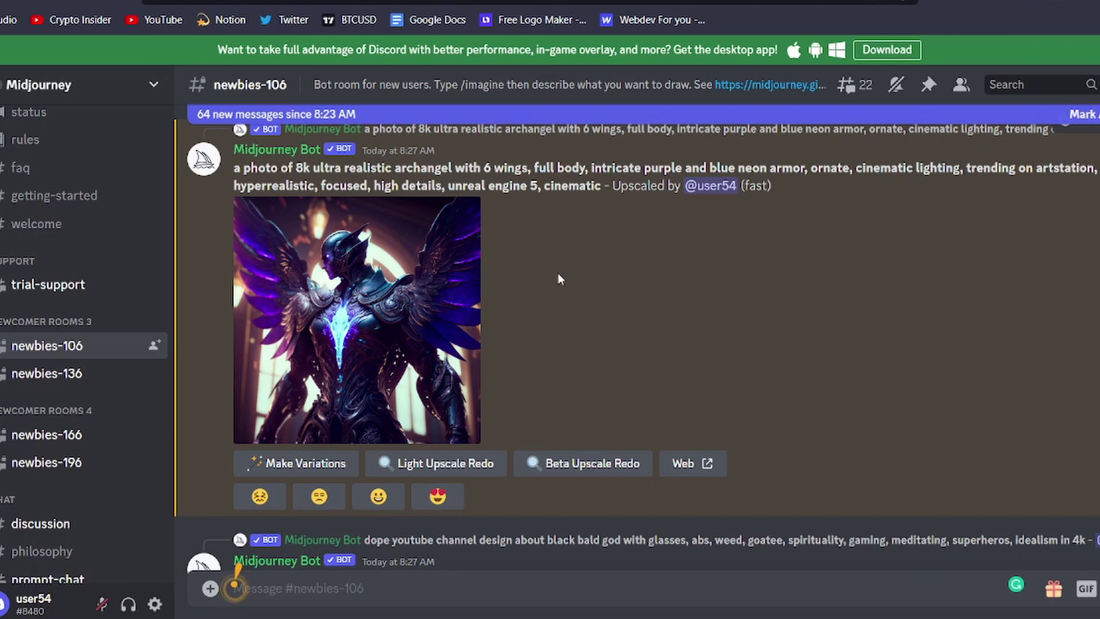
# Step: Switch to Midjourney's Community Showcase and examine the variety of artwork styles among its Top images
pyautogui.scroll(3, 558, 273)
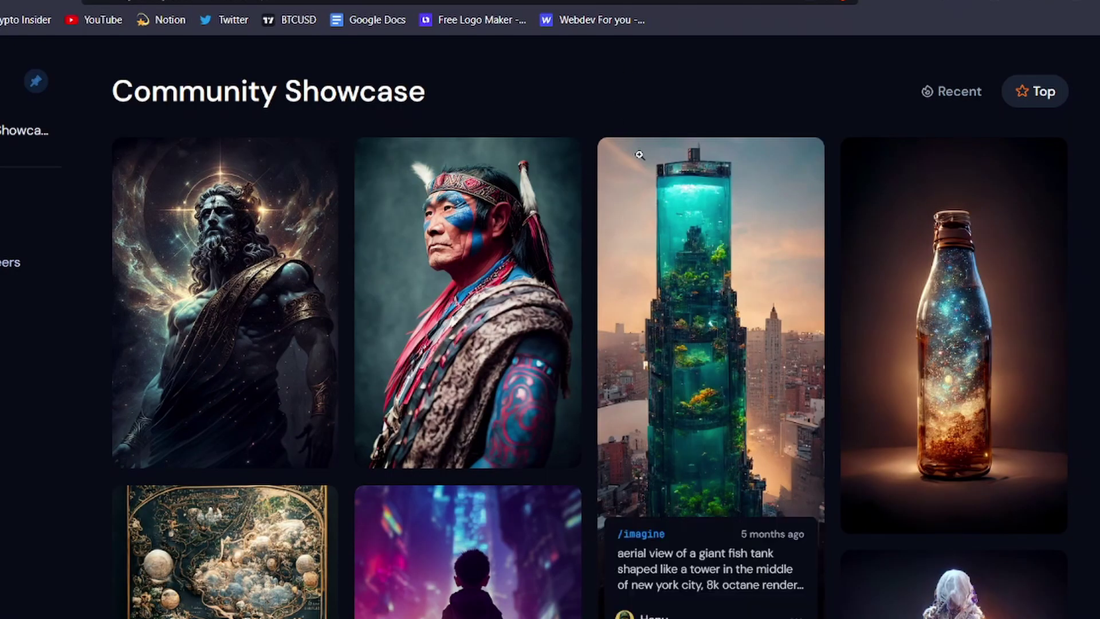
pyautogui.scroll(-10, 639, 153)
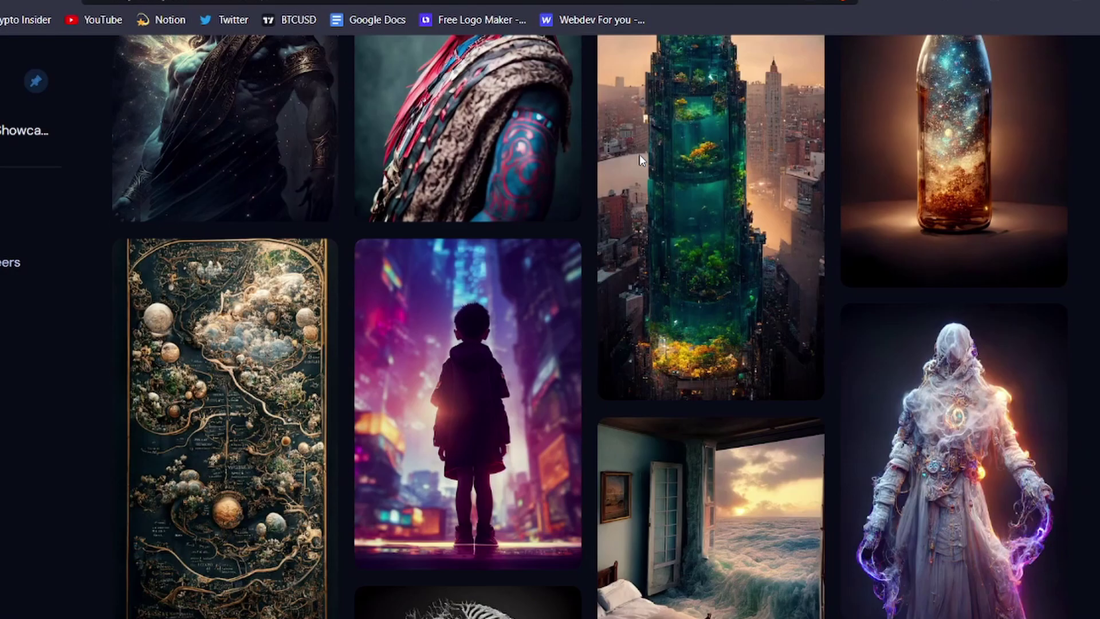
pyautogui.scroll(-15, 639, 153)
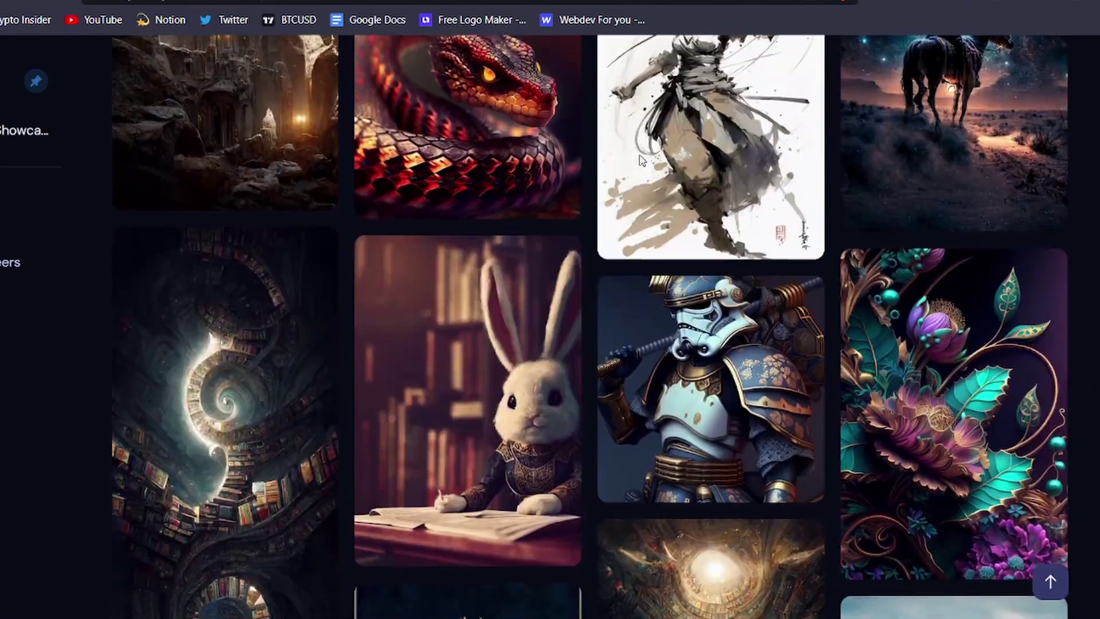
pyautogui.scroll(-10, 639, 154)
pyautogui.scroll(-10, 640, 154)
pyautogui.scroll(-10, 639, 154)
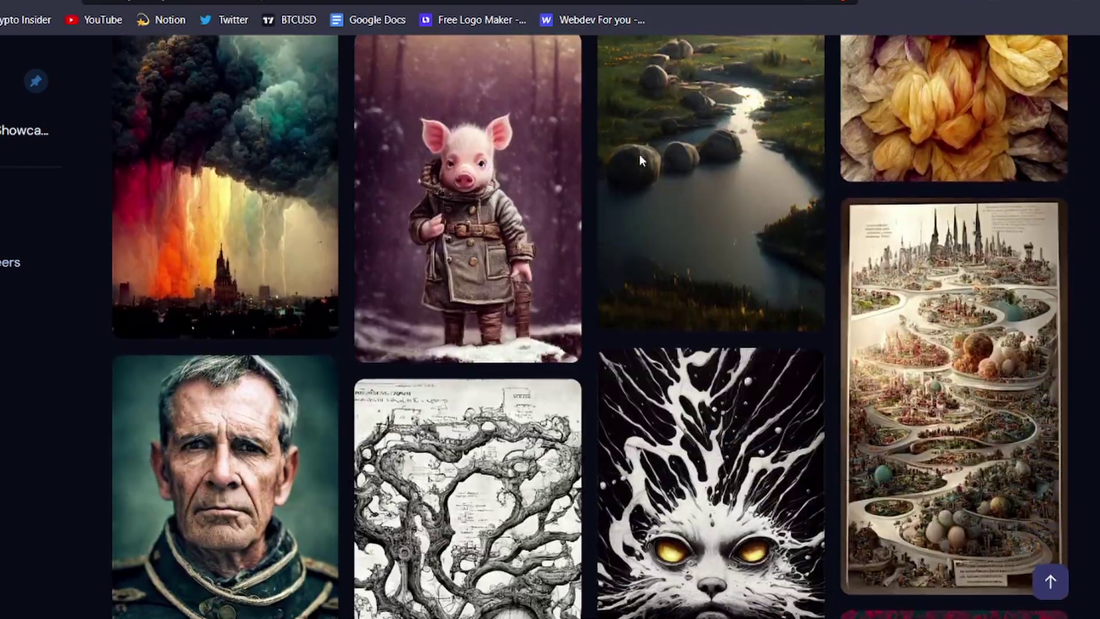
pyautogui.scroll(-10, 639, 155)
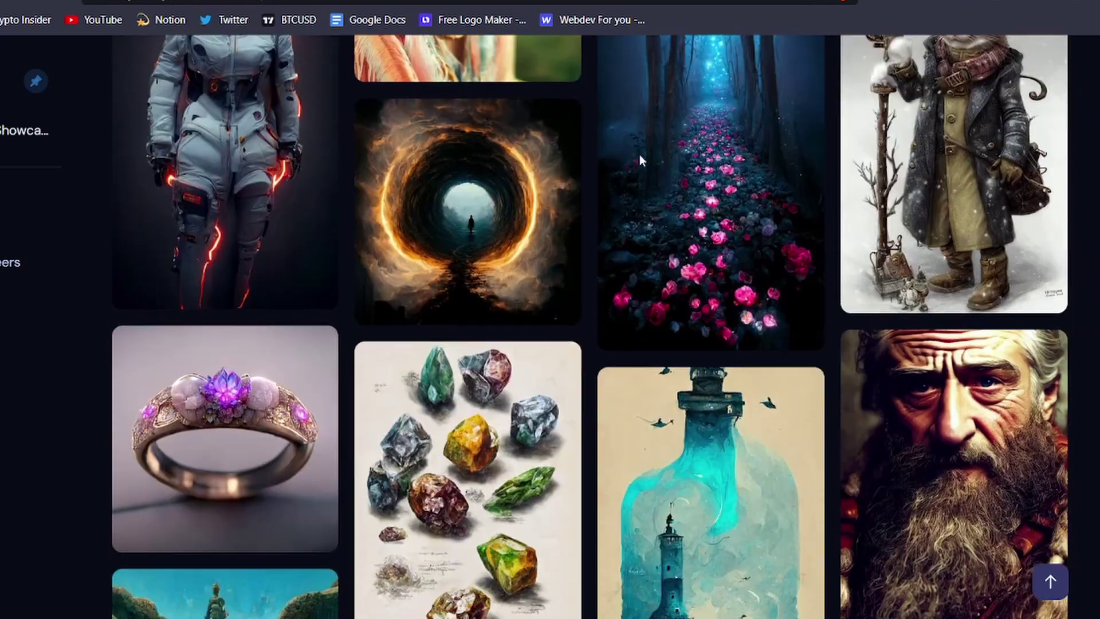
pyautogui.scroll(-10, 556, 204)
pyautogui.scroll(-10, 541, 200)
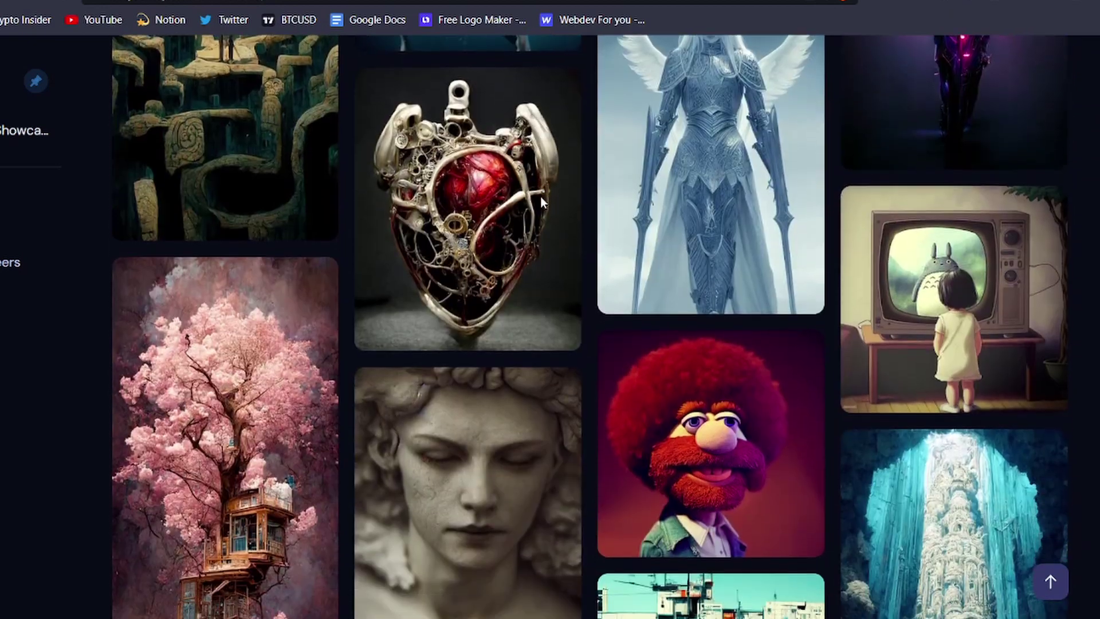
pyautogui.scroll(-10, 541, 200)
pyautogui.scroll(-8, 541, 201)
pyautogui.scroll(-7, 541, 198)
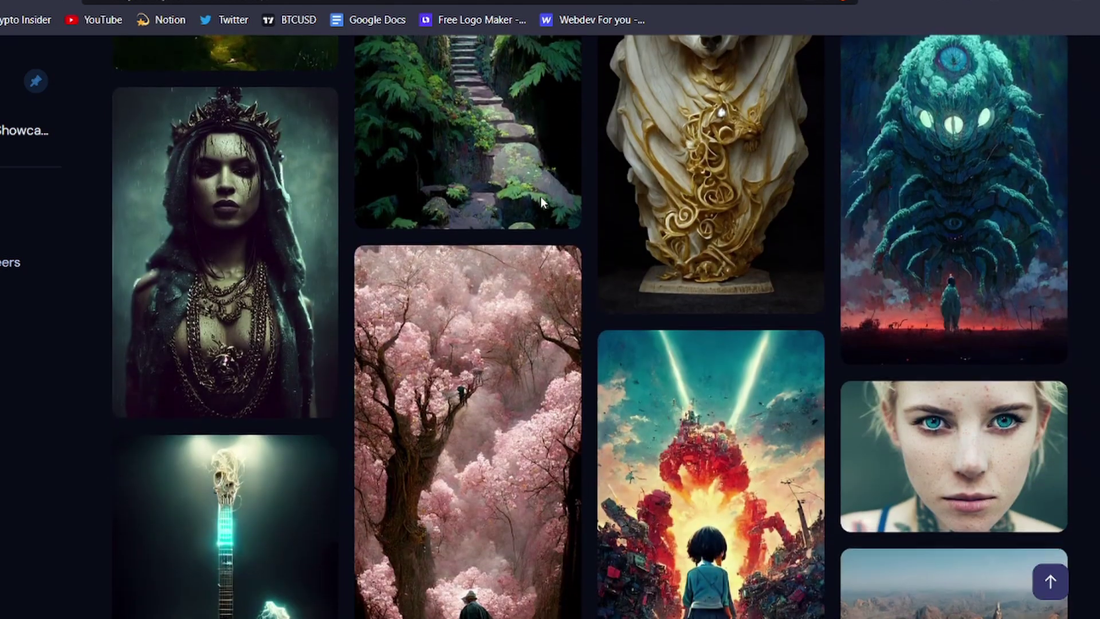
pyautogui.scroll(-9, 540, 201)
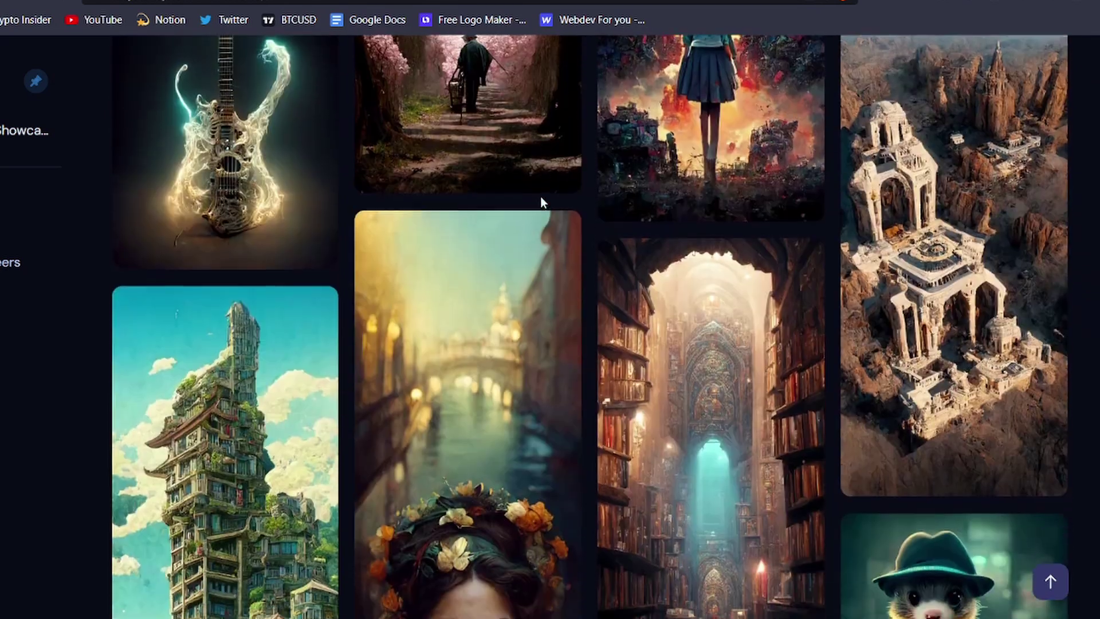
pyautogui.scroll(-5, 540, 202)
pyautogui.scroll(-3, 540, 201)
pyautogui.scroll(-2, 540, 202)
# Step: Review the Community Showcase artworks again on the way back to the first images of the gallery
pyautogui.scroll(11, 541, 202)
pyautogui.scroll(9, 541, 198)
pyautogui.scroll(9, 541, 202)
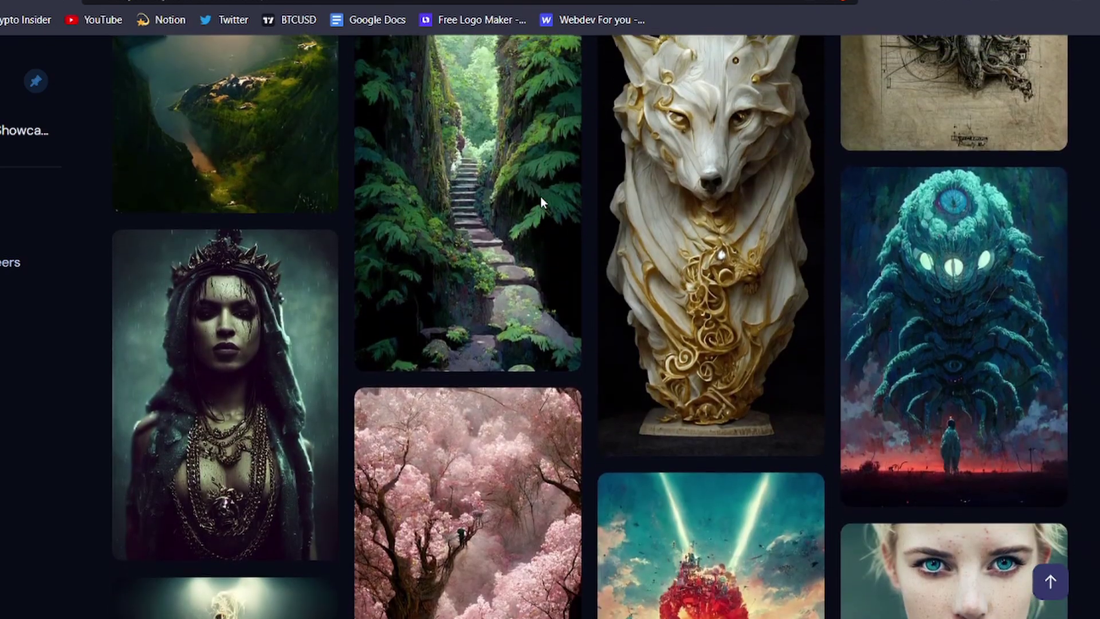
pyautogui.scroll(12, 540, 202)
pyautogui.scroll(10, 540, 201)
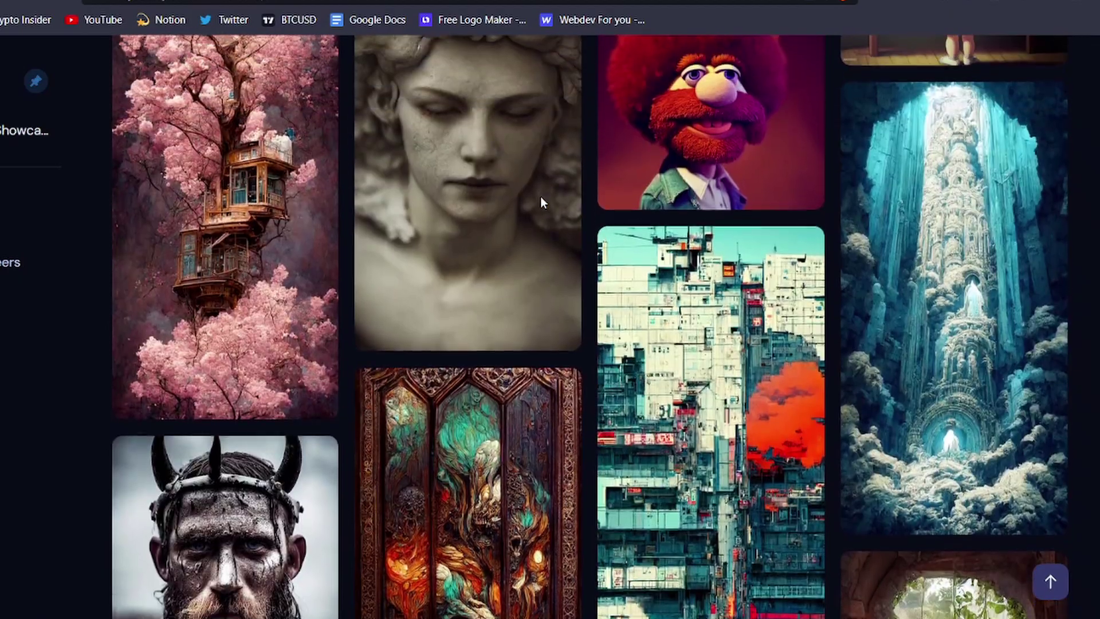
pyautogui.scroll(13, 540, 197)
pyautogui.scroll(10, 541, 202)
pyautogui.scroll(10, 542, 200)
pyautogui.scroll(10, 542, 201)
pyautogui.scroll(10, 541, 201)
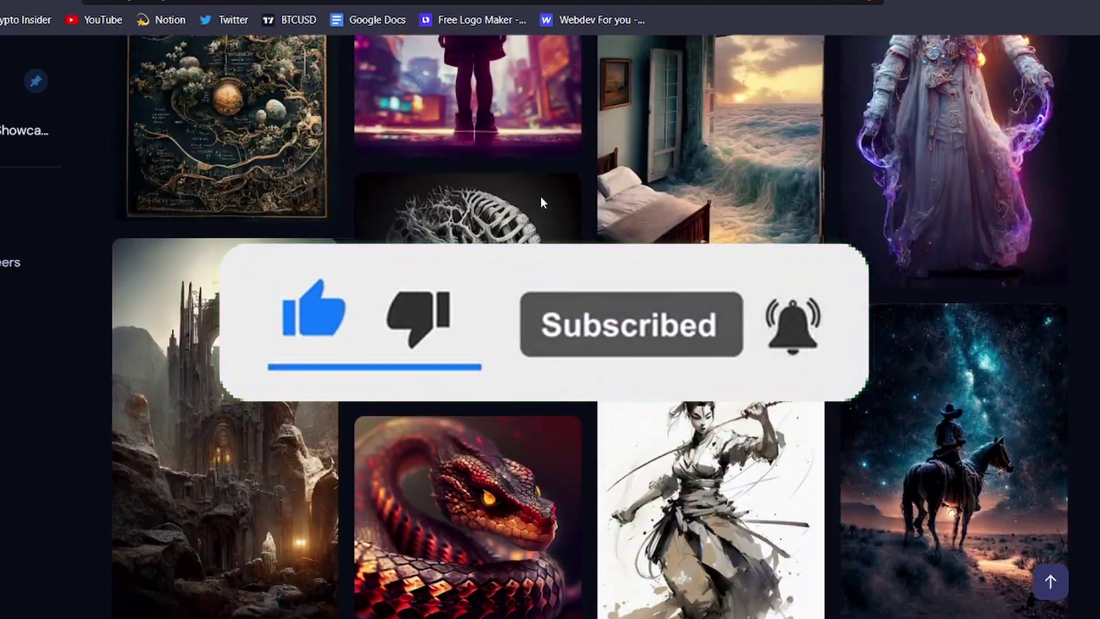
pyautogui.scroll(3, 542, 202)
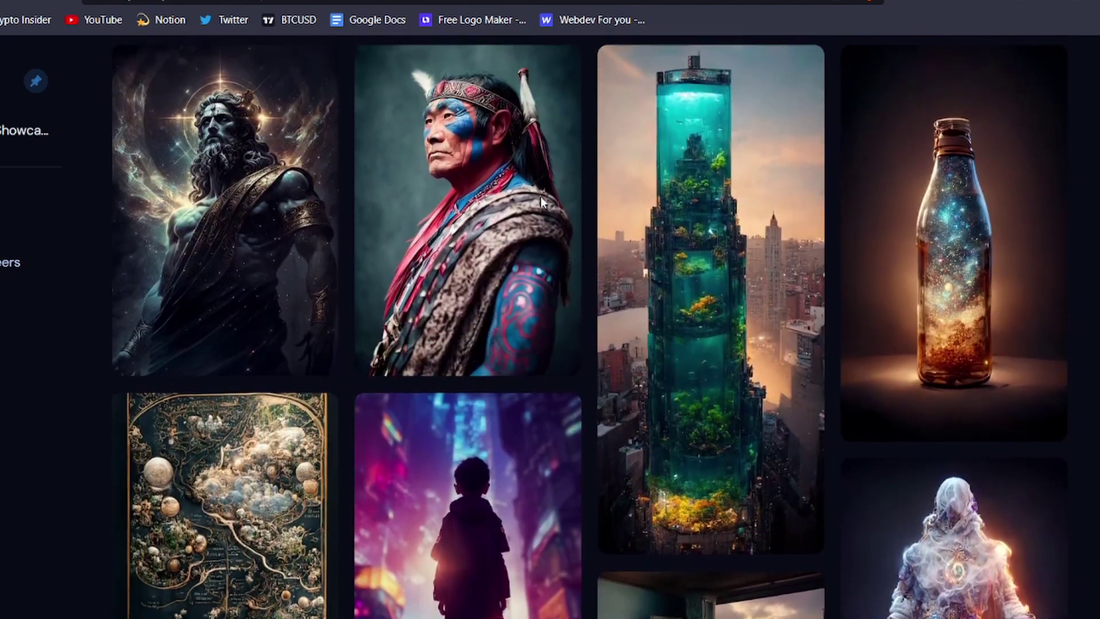